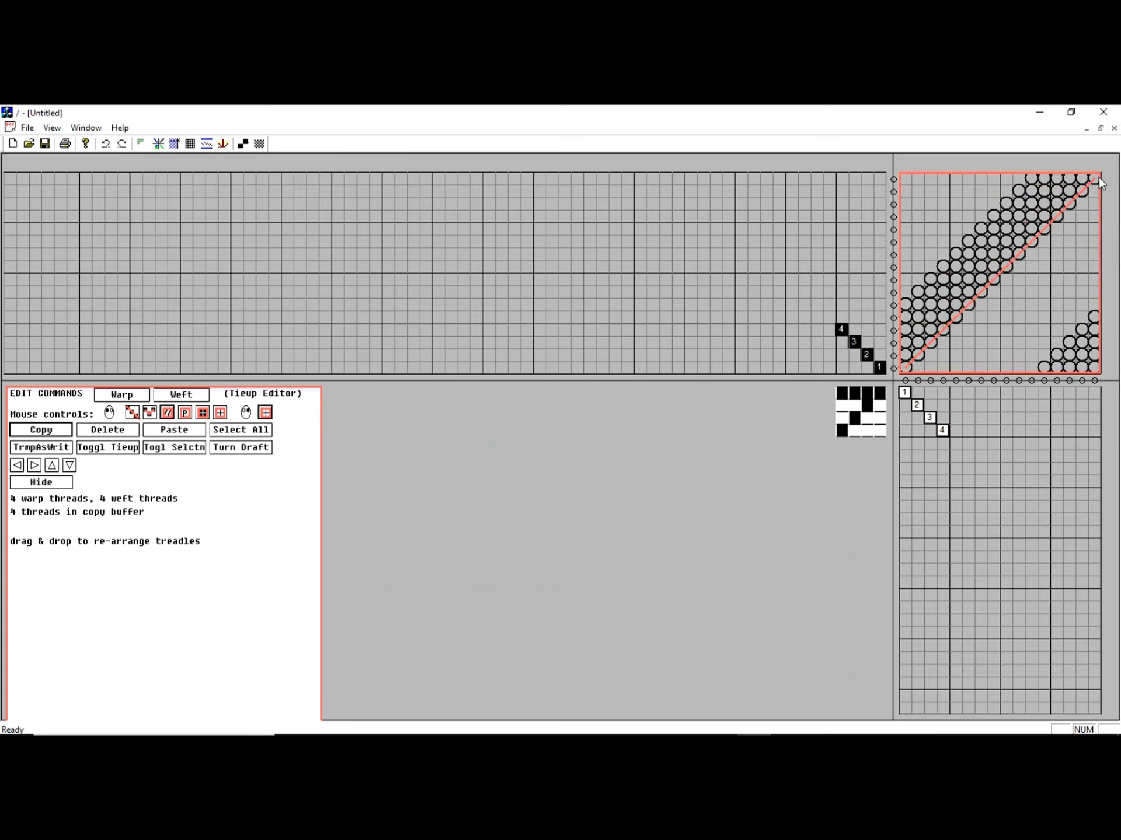
# Fill the entire tieup with a descending diagonal of the first treadle's ties, and tile a copied three-treadle block across seven treadles near its lower-left corner.
pyautogui.moveTo(905, 180); pyautogui.dragTo(1097, 371)
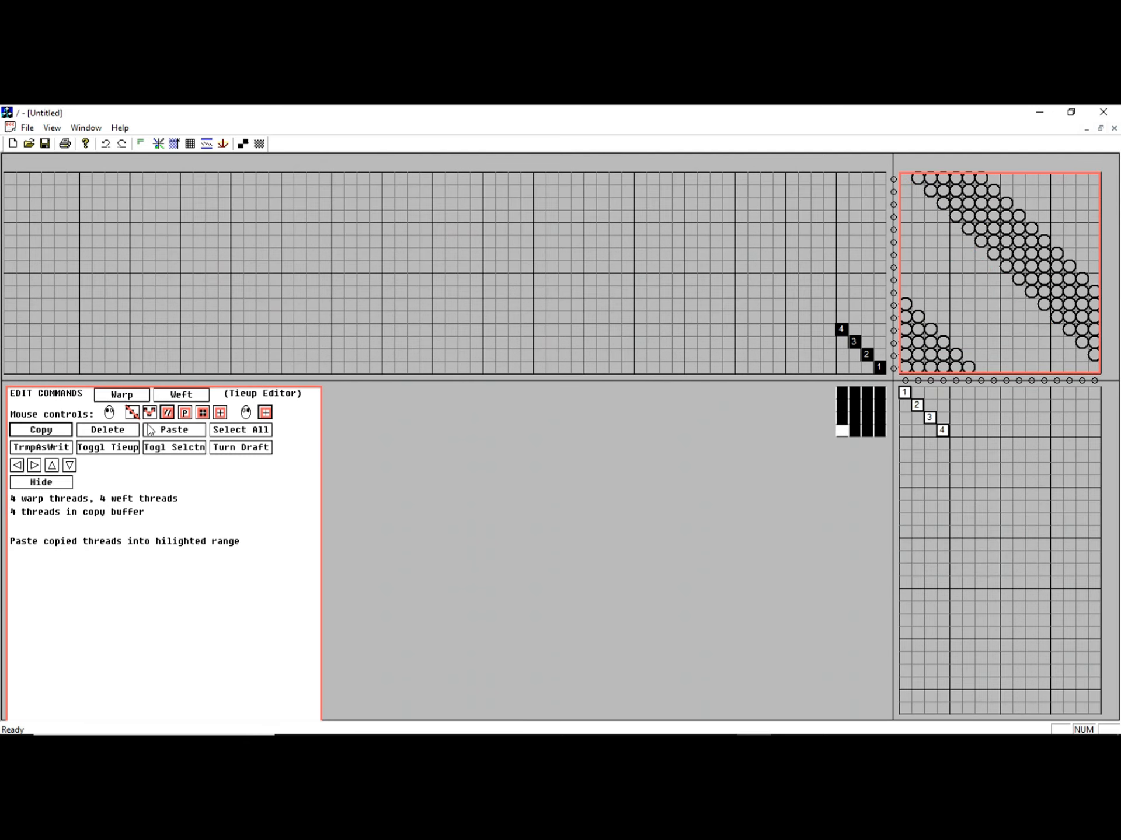
pyautogui.click(934, 344)
pyautogui.moveTo(936, 349); pyautogui.dragTo(952, 337)
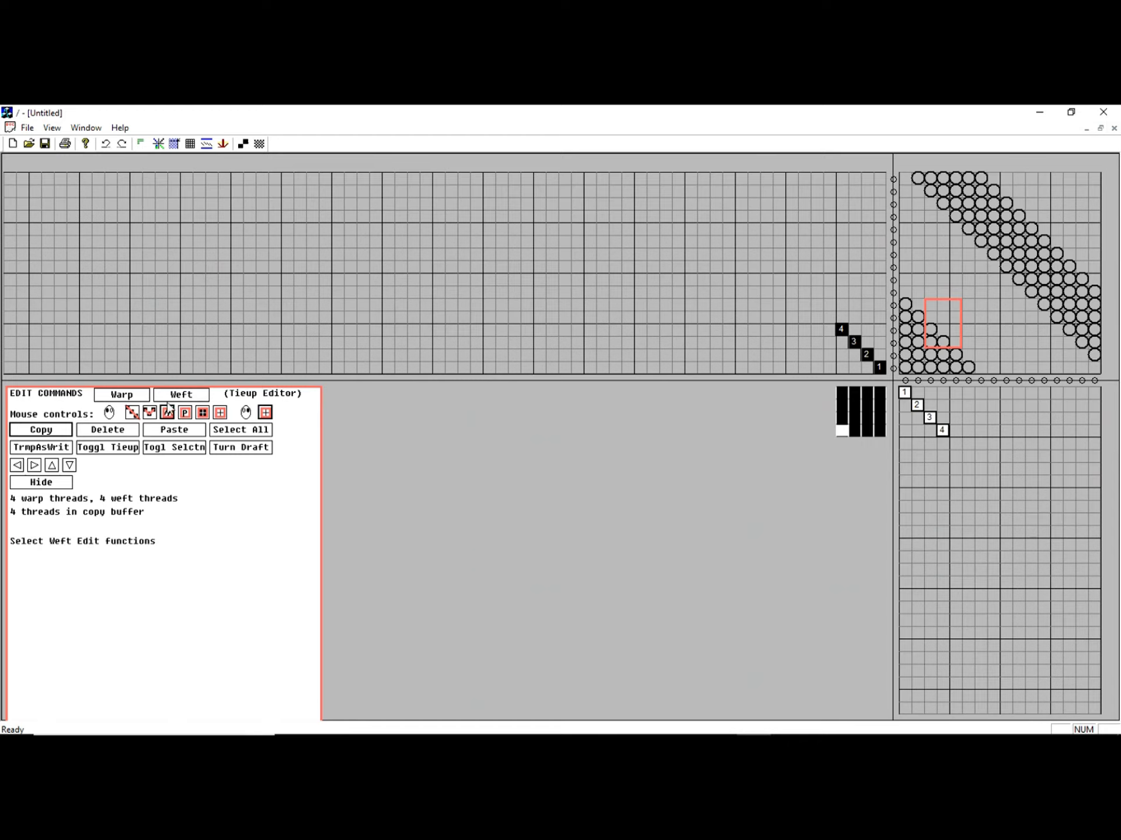
pyautogui.hotkey('ctrl', 'c')
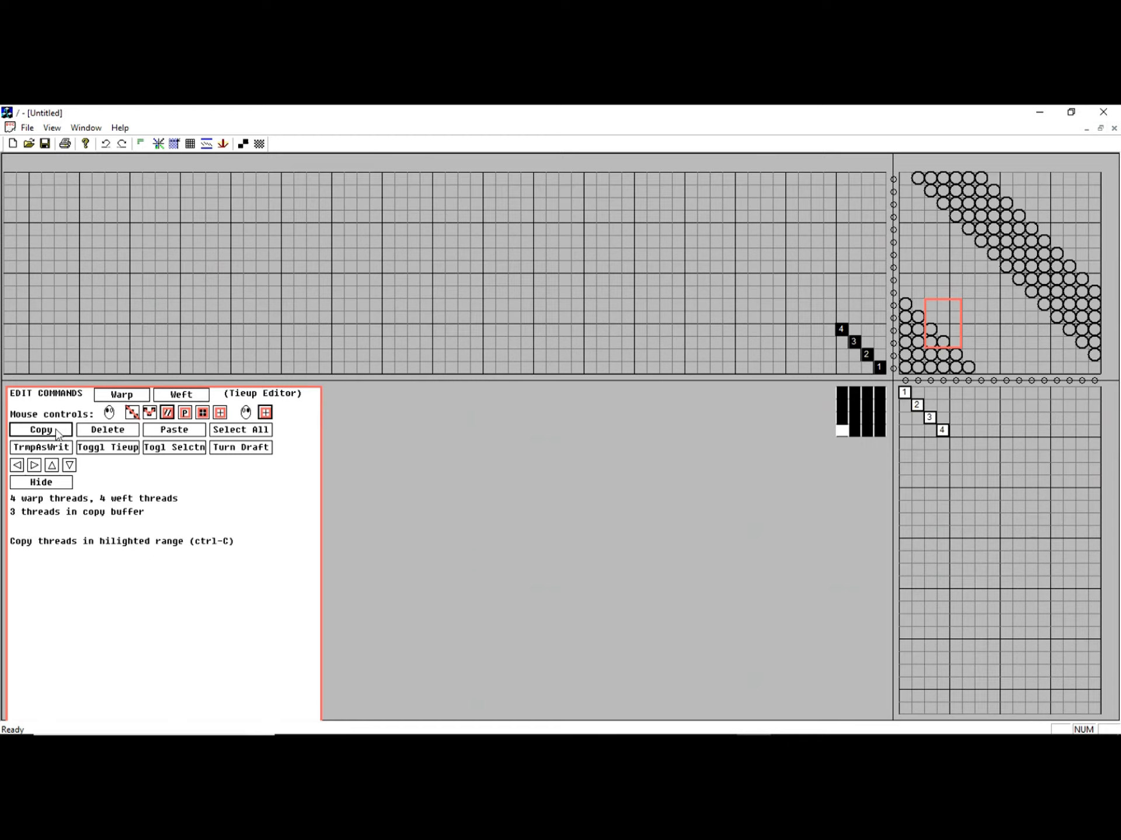
pyautogui.click(185, 413)
pyautogui.moveTo(978, 345); pyautogui.dragTo(836, 311)
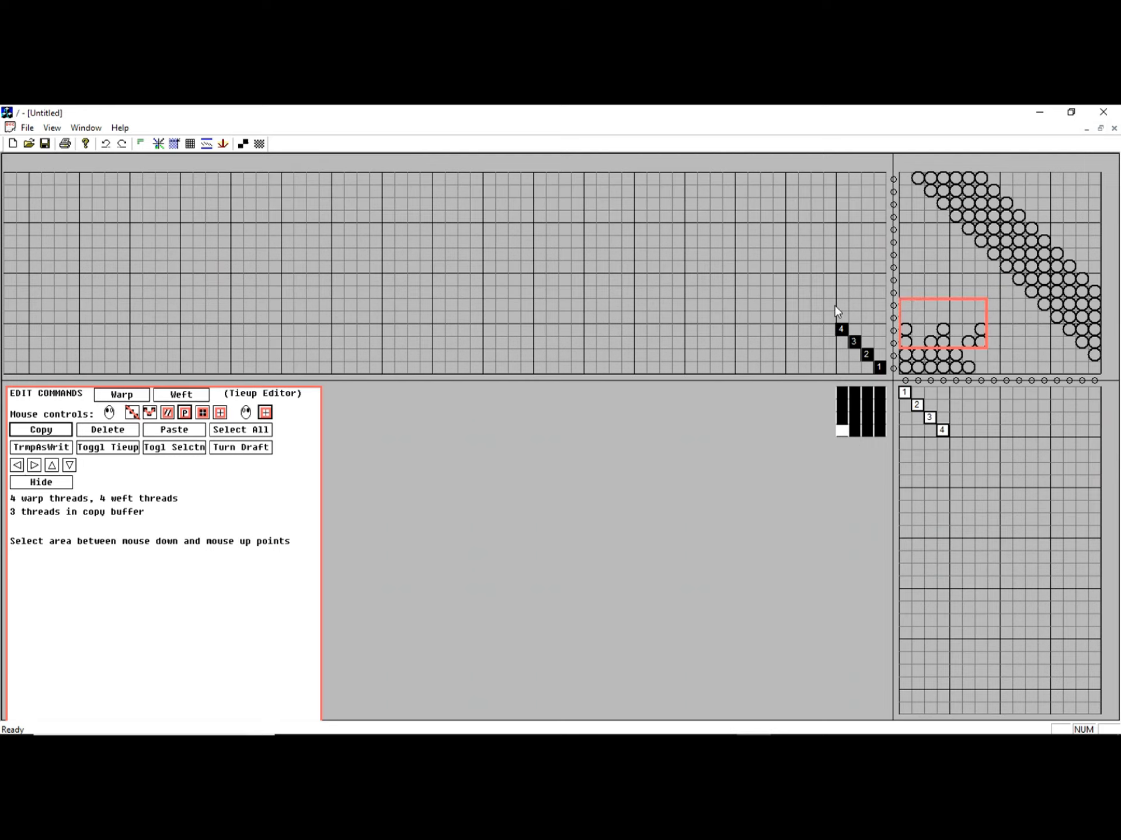
pyautogui.moveTo(858, 214); pyautogui.dragTo(924, 222)
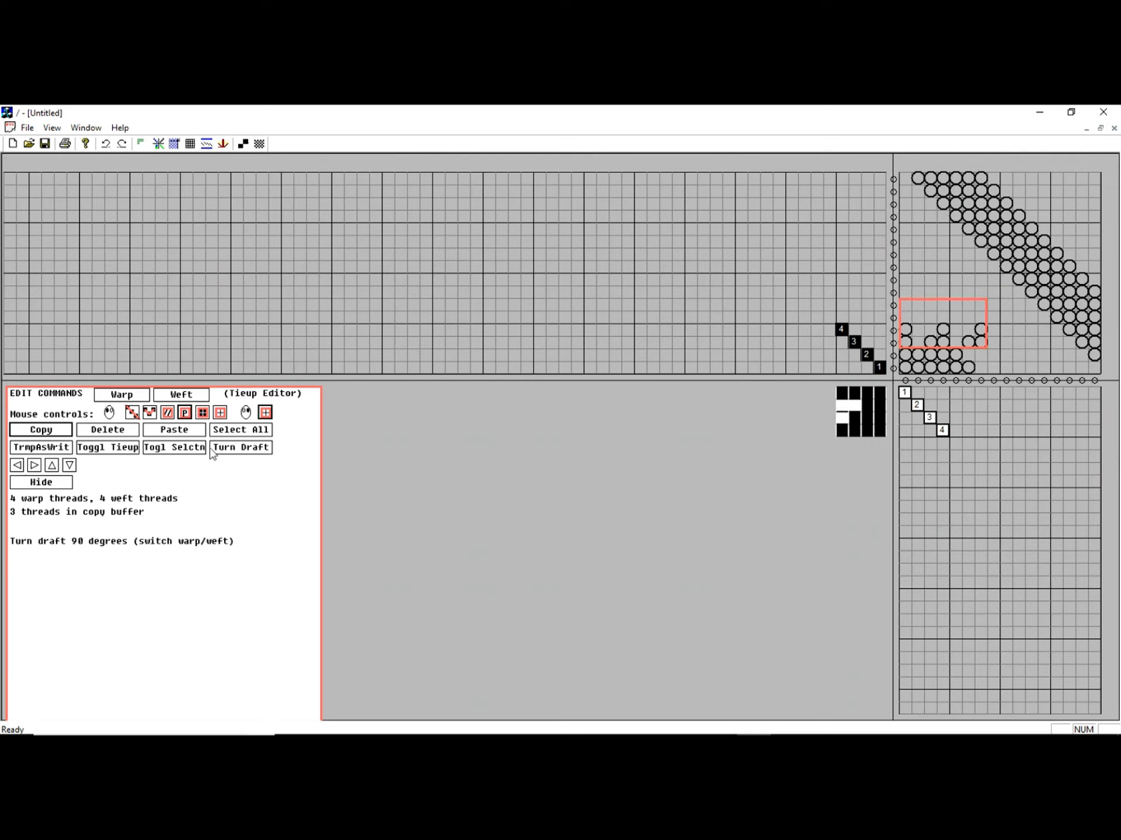
# Toggle all tieup connections on and back, and toggle the selected block's connections on and back.
pyautogui.click(128, 450)
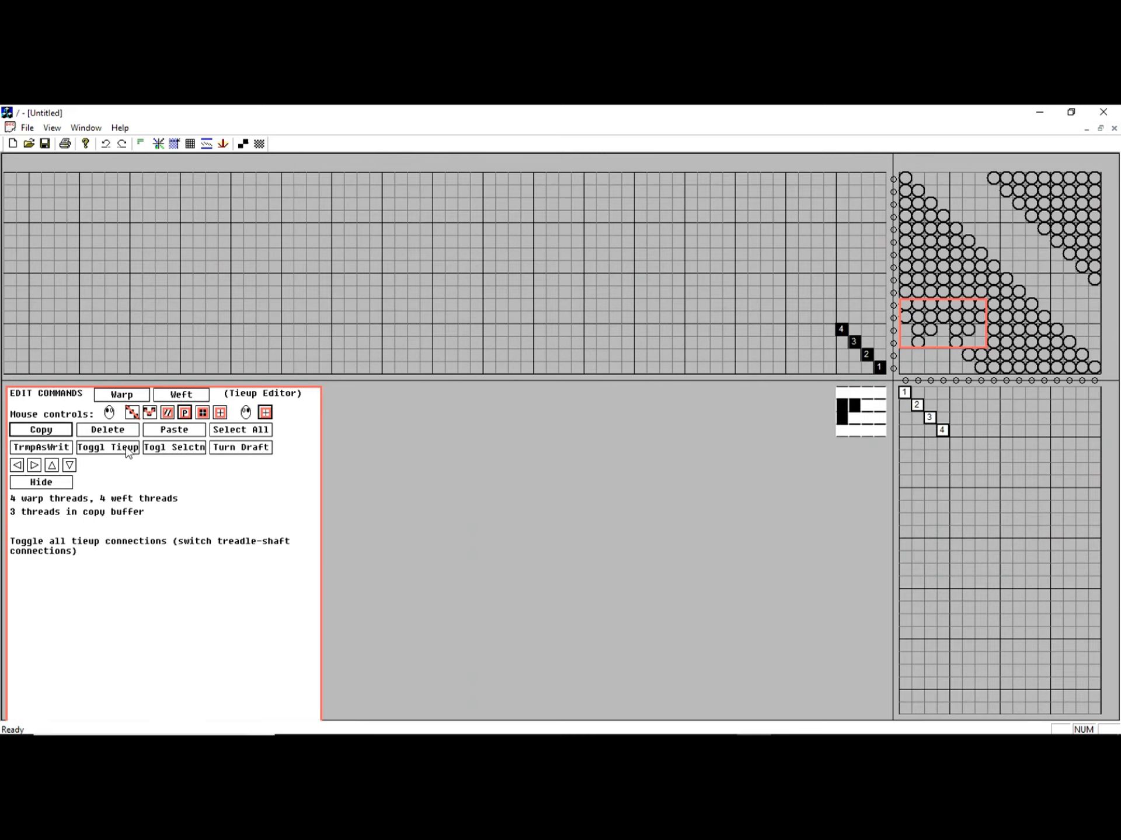
pyautogui.click(128, 451)
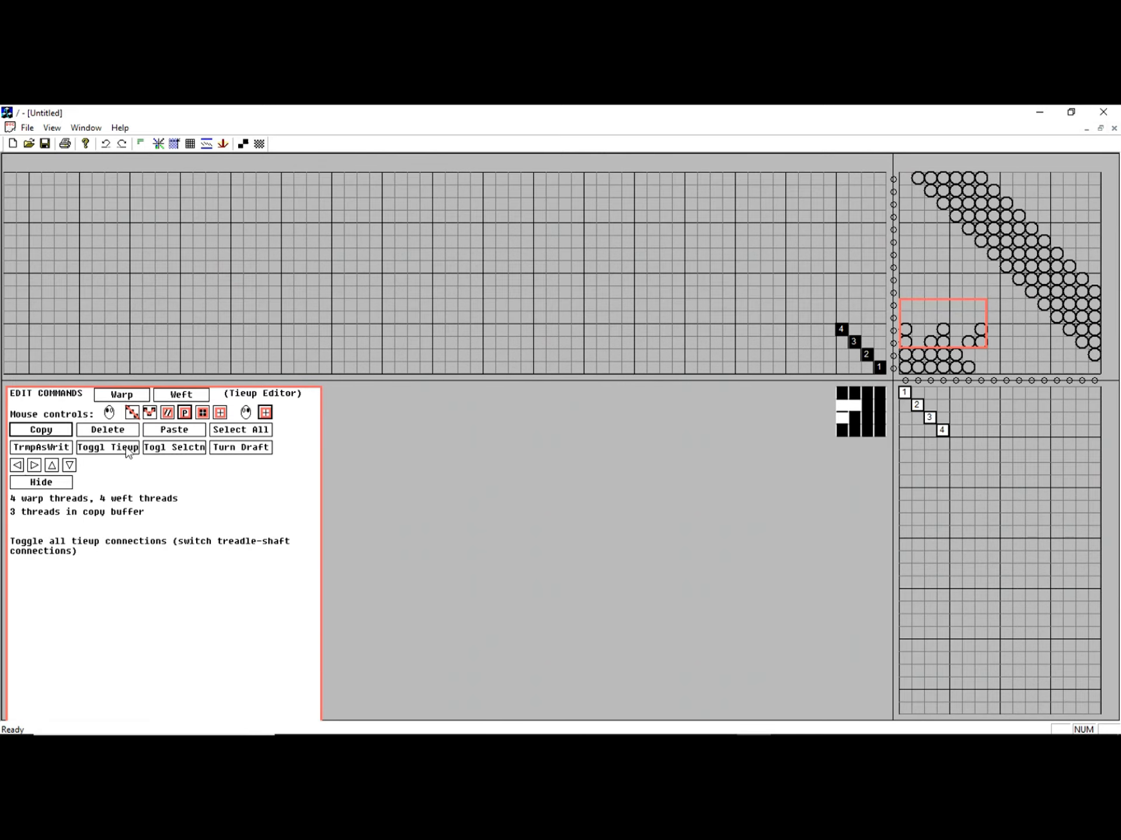
pyautogui.click(186, 449)
pyautogui.click(186, 450)
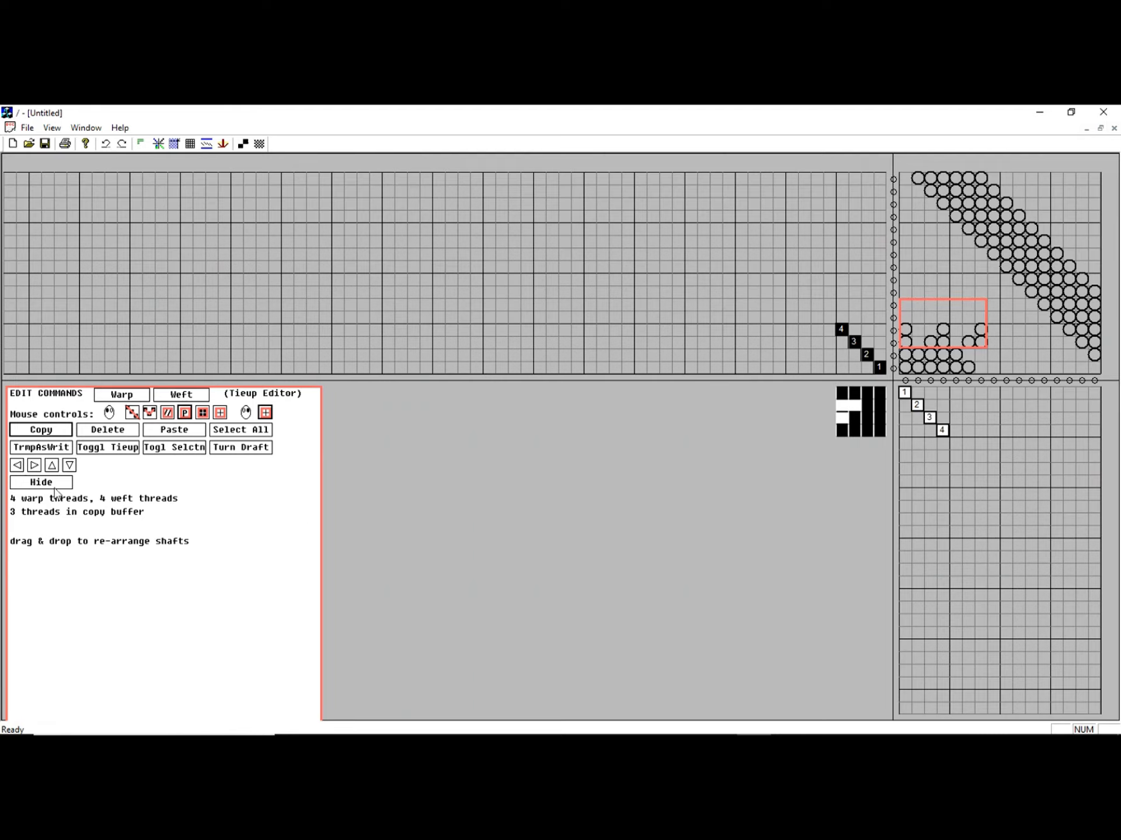
# Rotate the selected block of the tieup one treadle to the right.
pyautogui.click(34, 465)
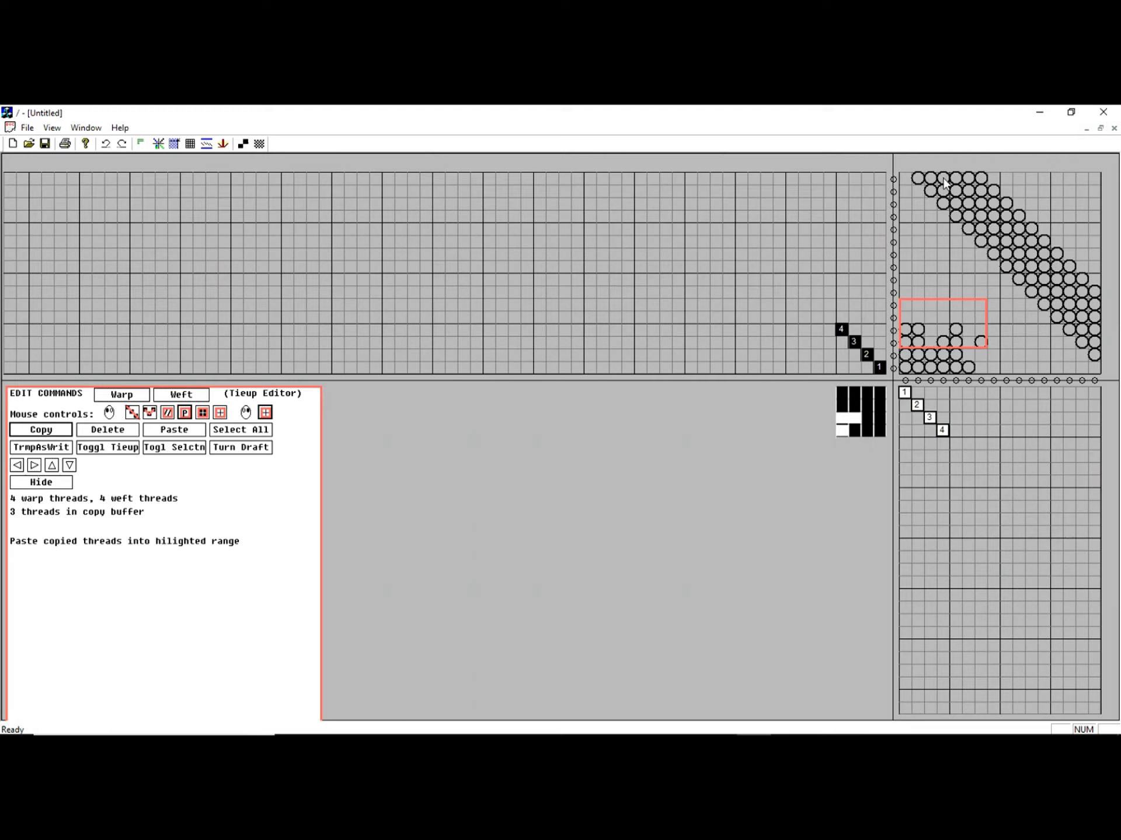
# Select the whole tieup and rotate it two treadles left and back right, and up and back down.
pyautogui.moveTo(909, 182); pyautogui.dragTo(1079, 387)
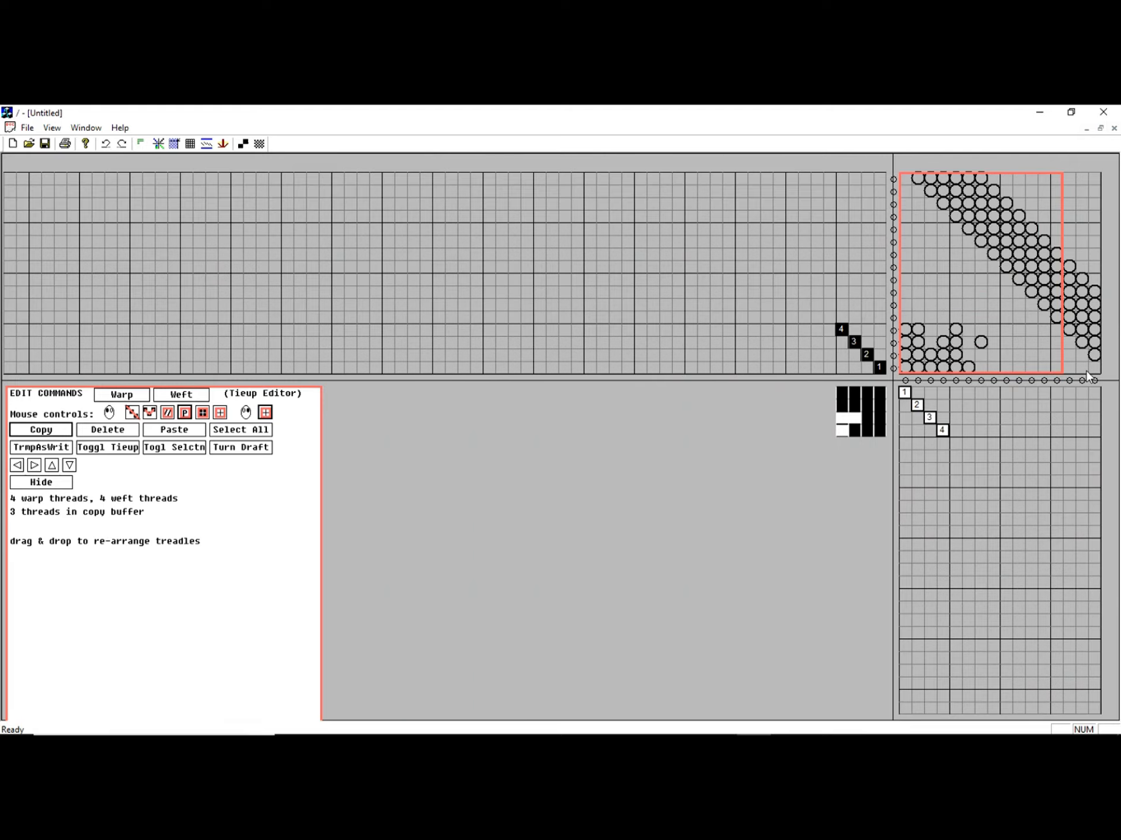
pyautogui.click(253, 437)
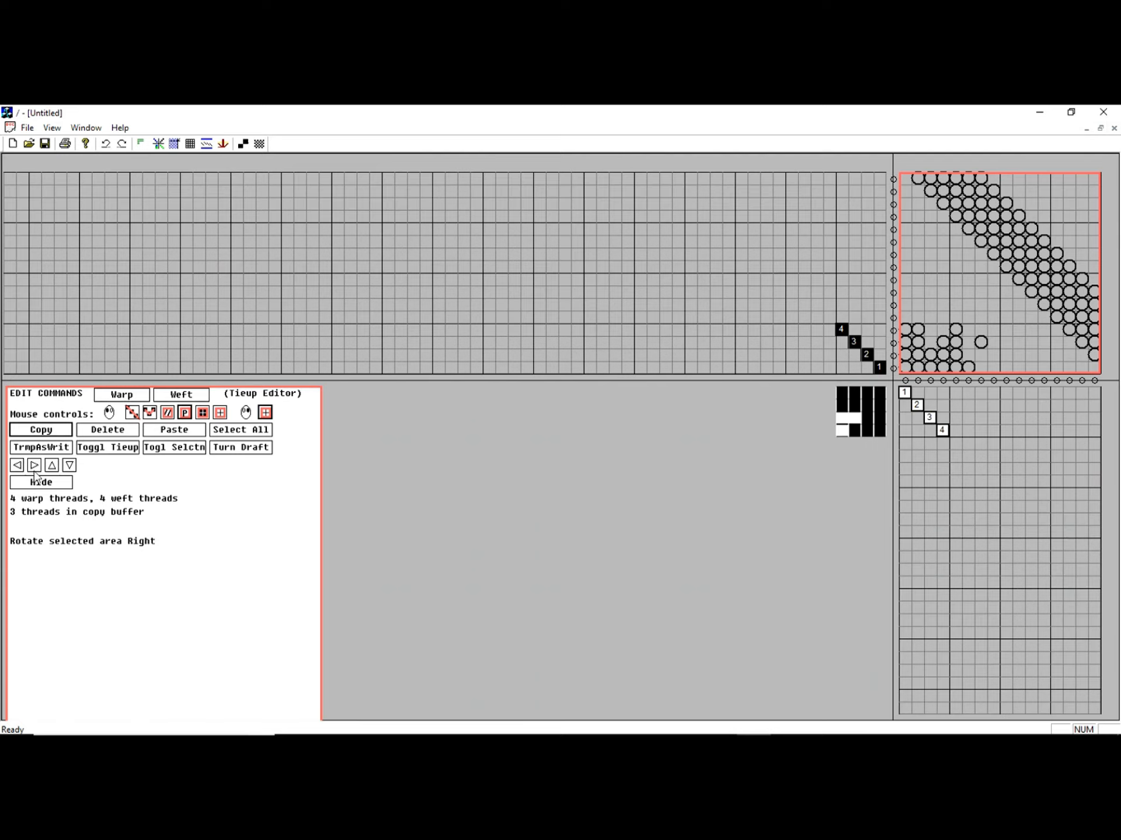
pyautogui.click(17, 465)
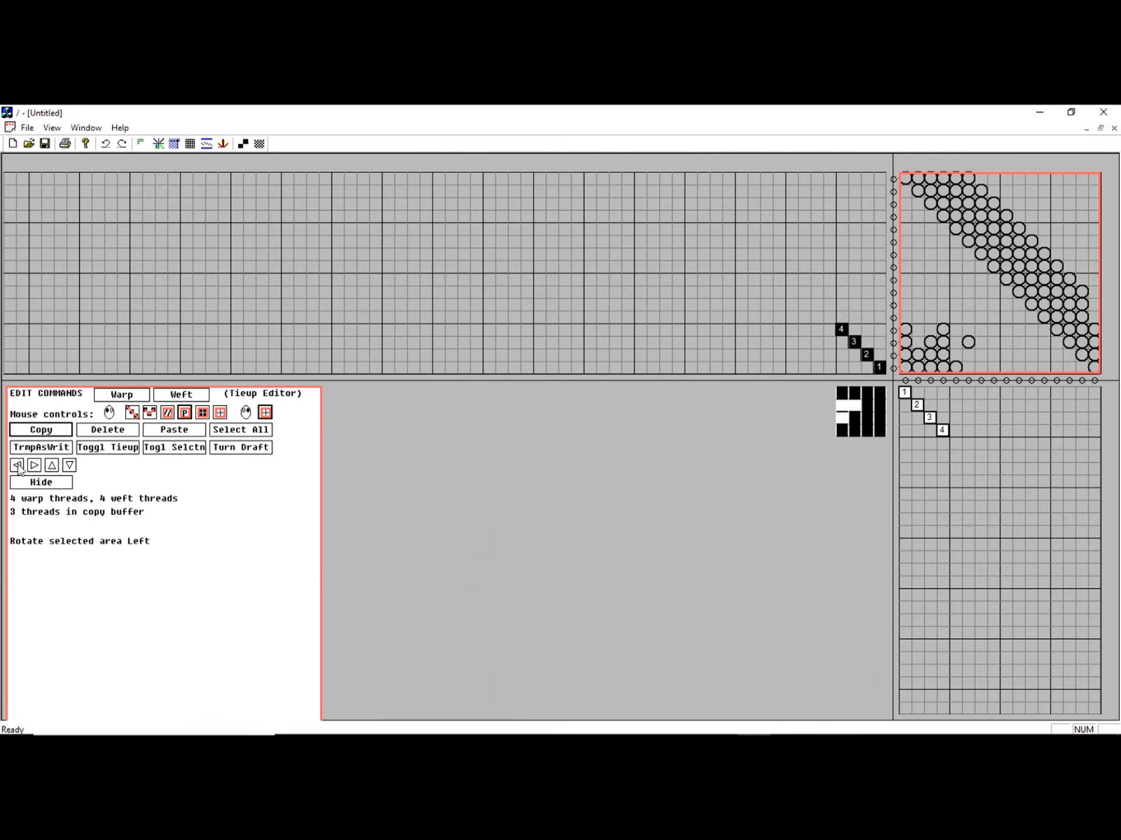
pyautogui.click(17, 466)
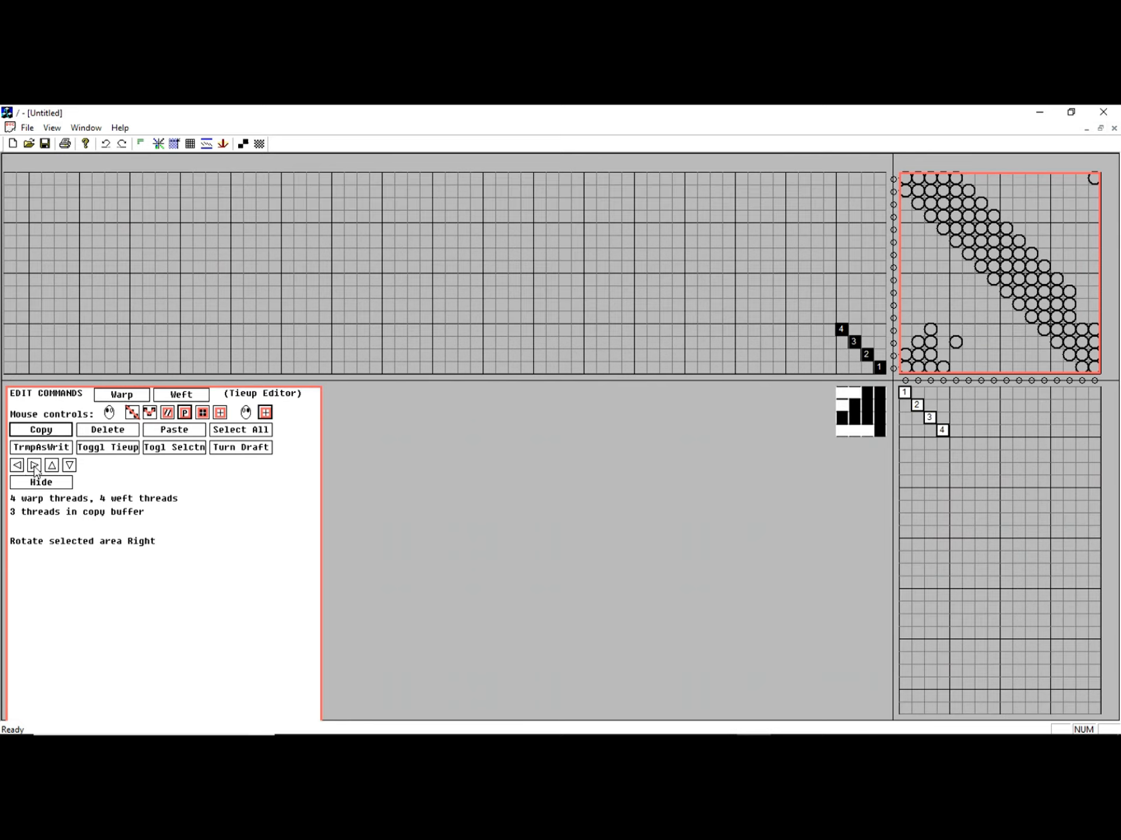
pyautogui.click(35, 467)
pyautogui.click(35, 467)
pyautogui.click(52, 466)
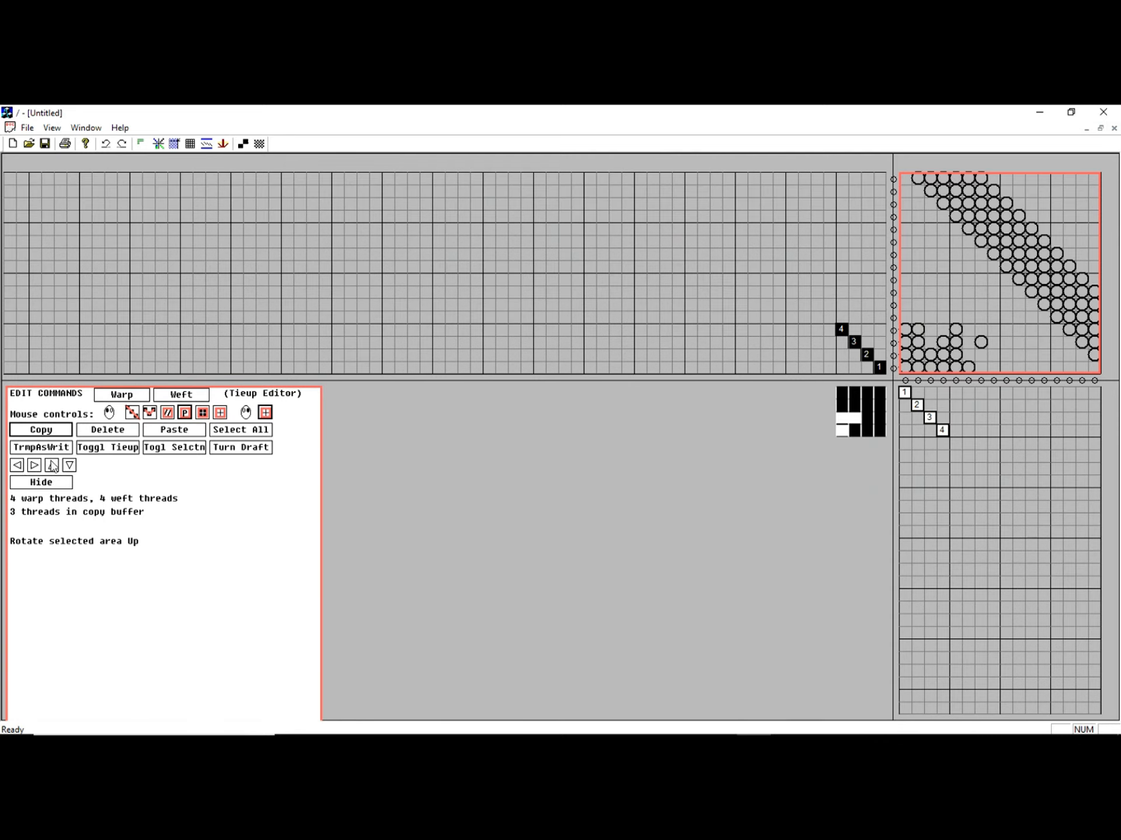
pyautogui.click(52, 466)
pyautogui.click(69, 466)
pyautogui.click(69, 466)
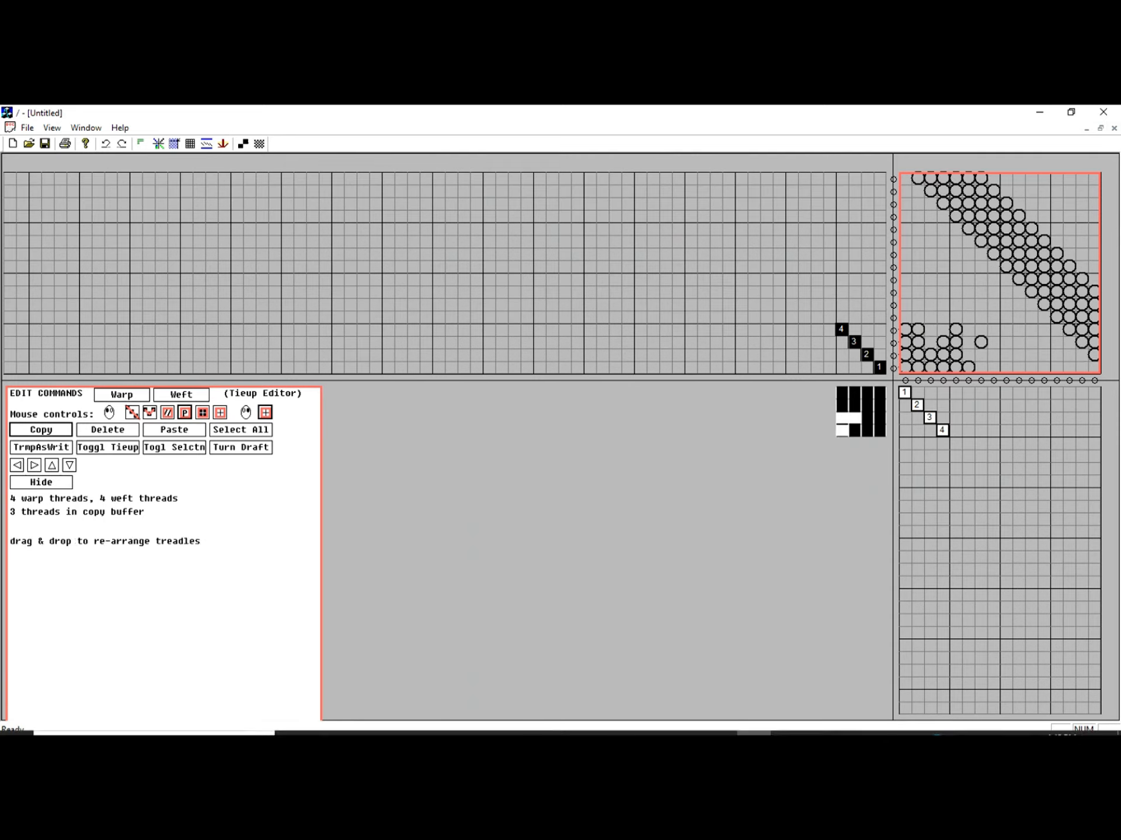
# Switch to the Tieup picture in Paint, select the entire image, and return to the weaving draft.
pyautogui.moveTo(858, 733)
pyautogui.click(793, 721)
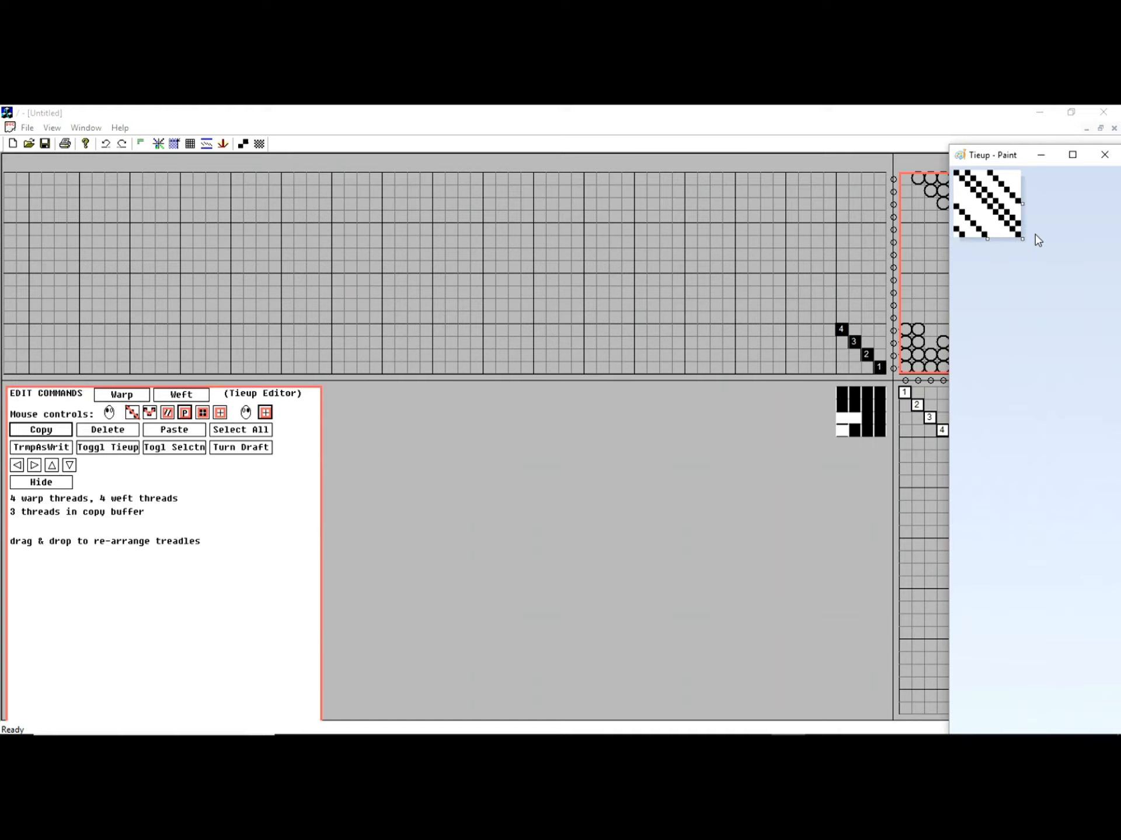
pyautogui.hotkey('ctrl', 'a')
pyautogui.click(675, 634)
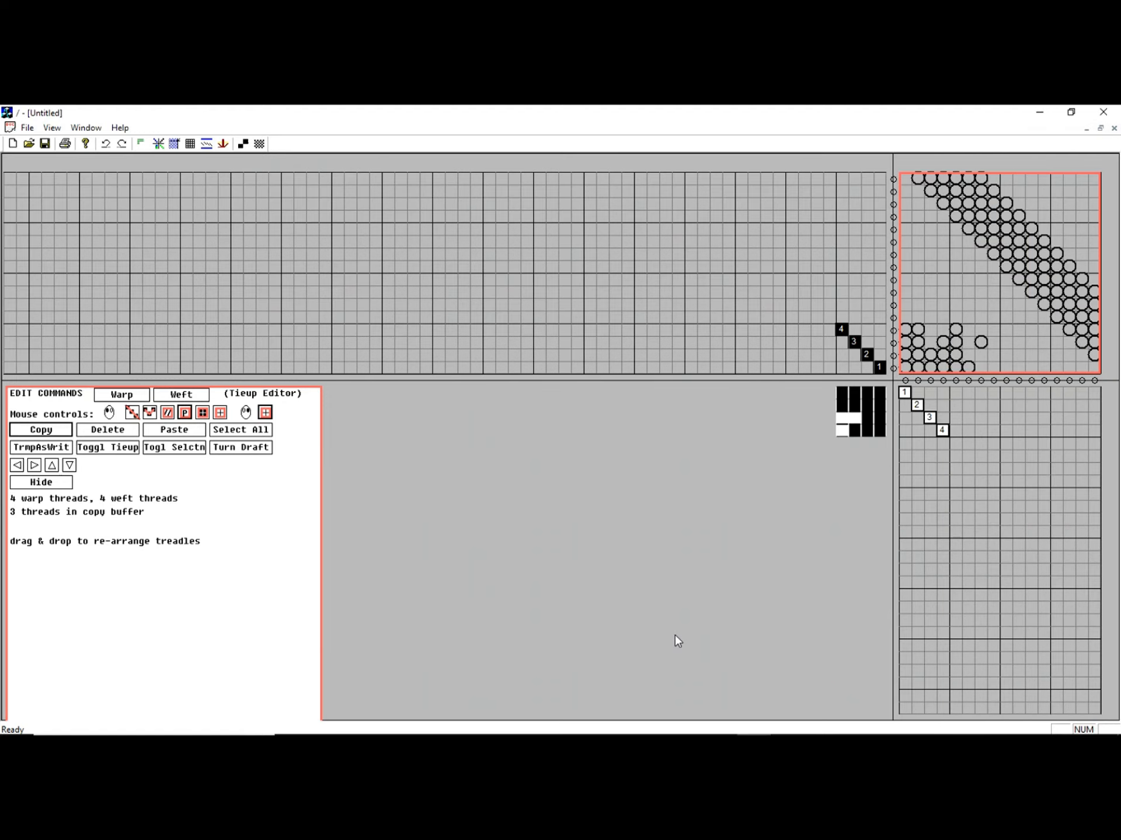
pyautogui.click(1001, 278)
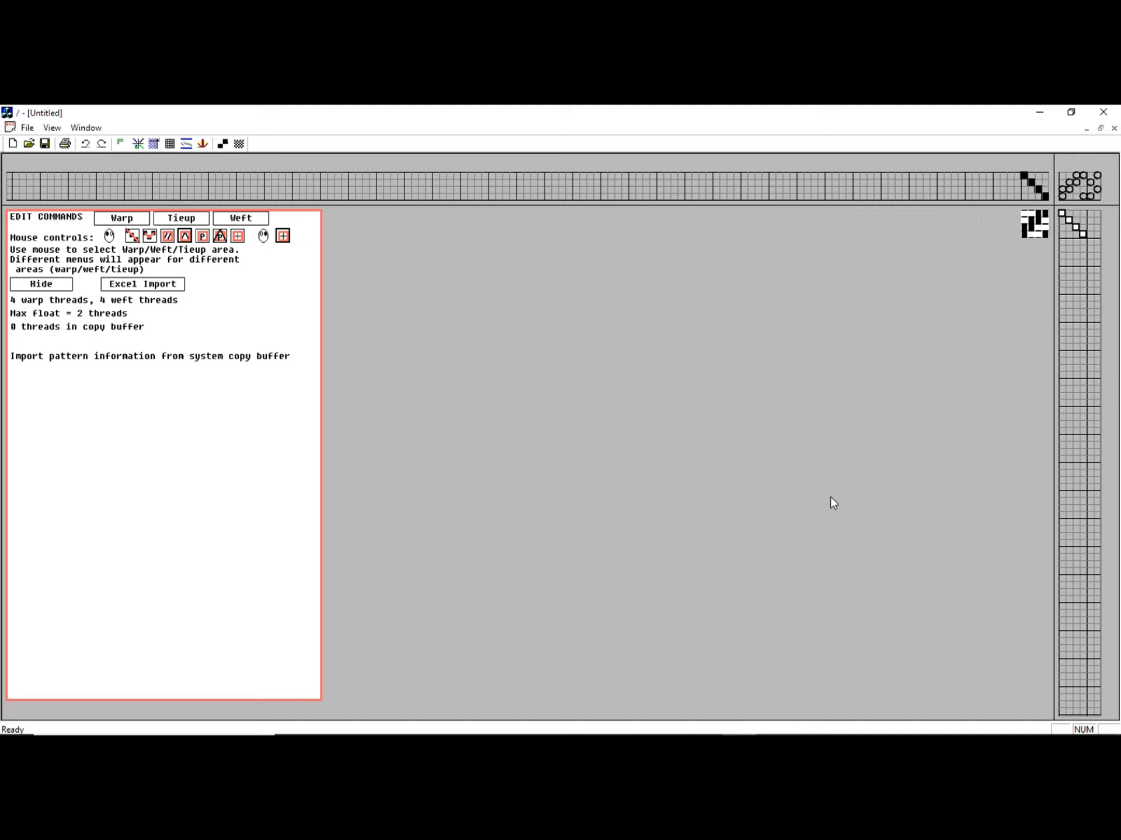
# Set the draft to 14 shafts and 14 treadles, and reopen the edit screen.
pyautogui.click(120, 144)
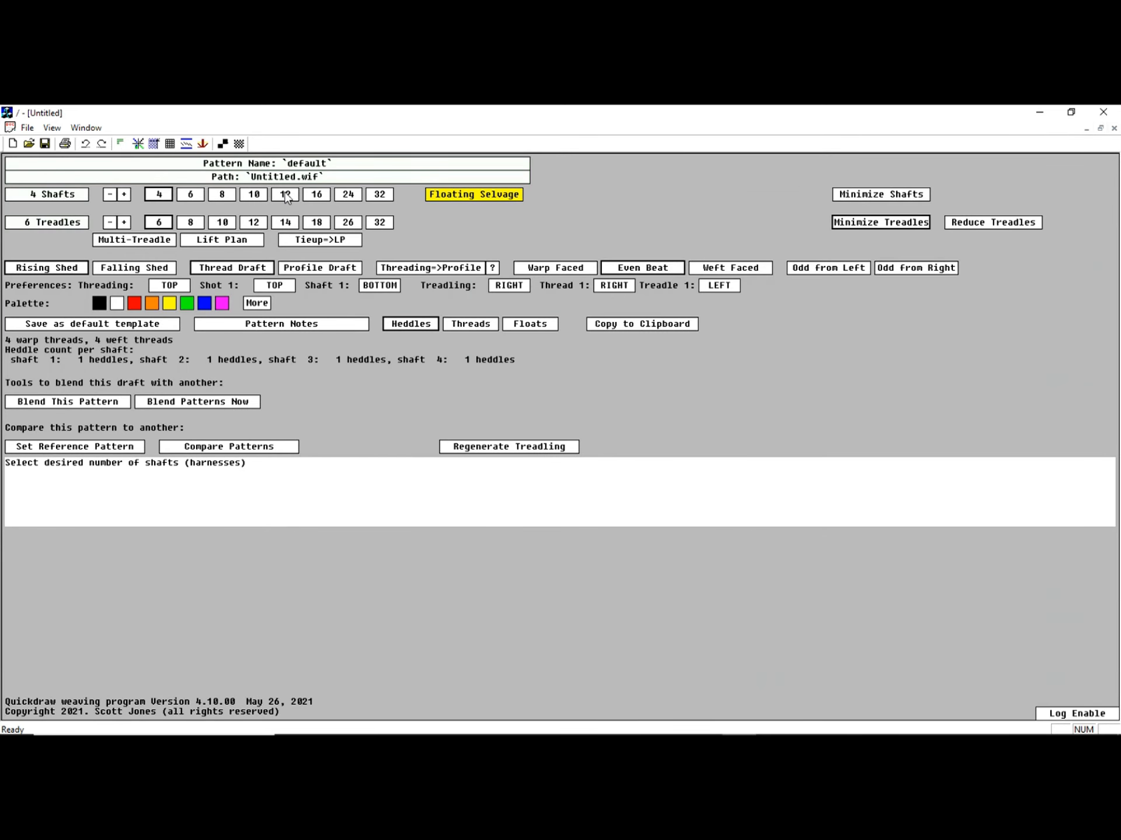
pyautogui.click(317, 195)
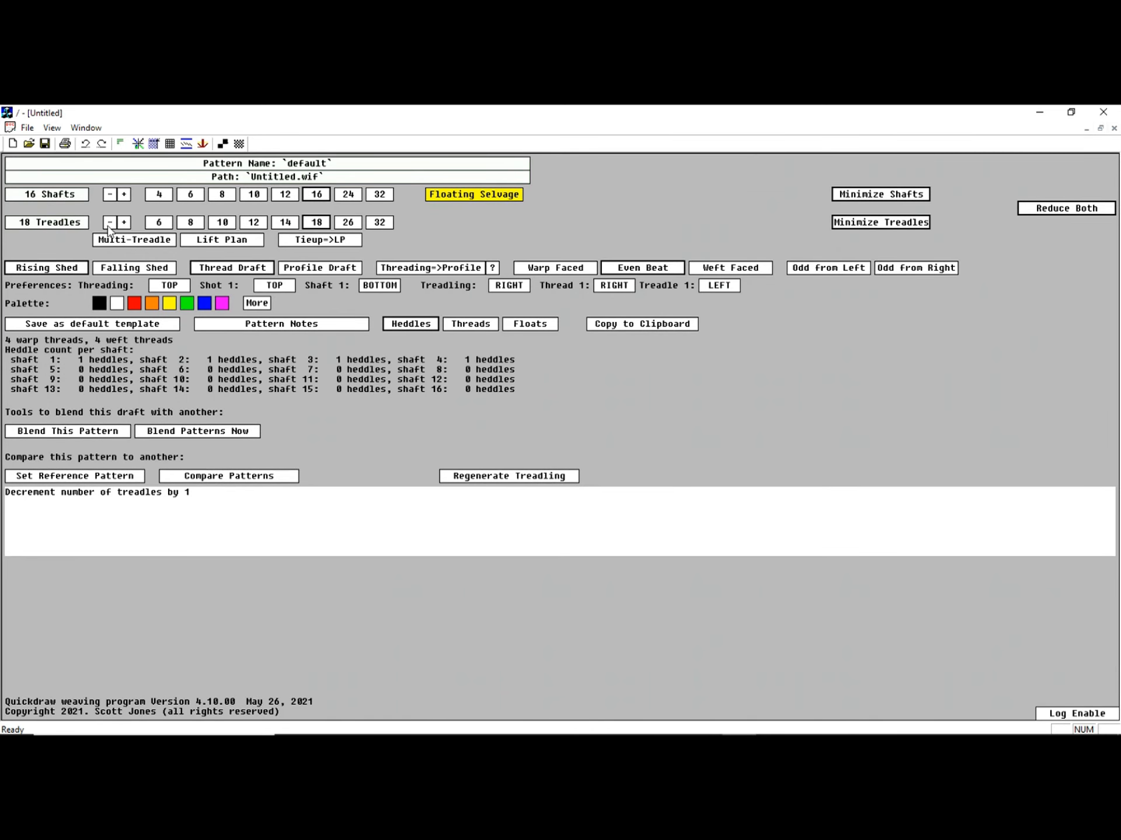
pyautogui.doubleClick(109, 195)
pyautogui.click(112, 222)
pyautogui.click(113, 222)
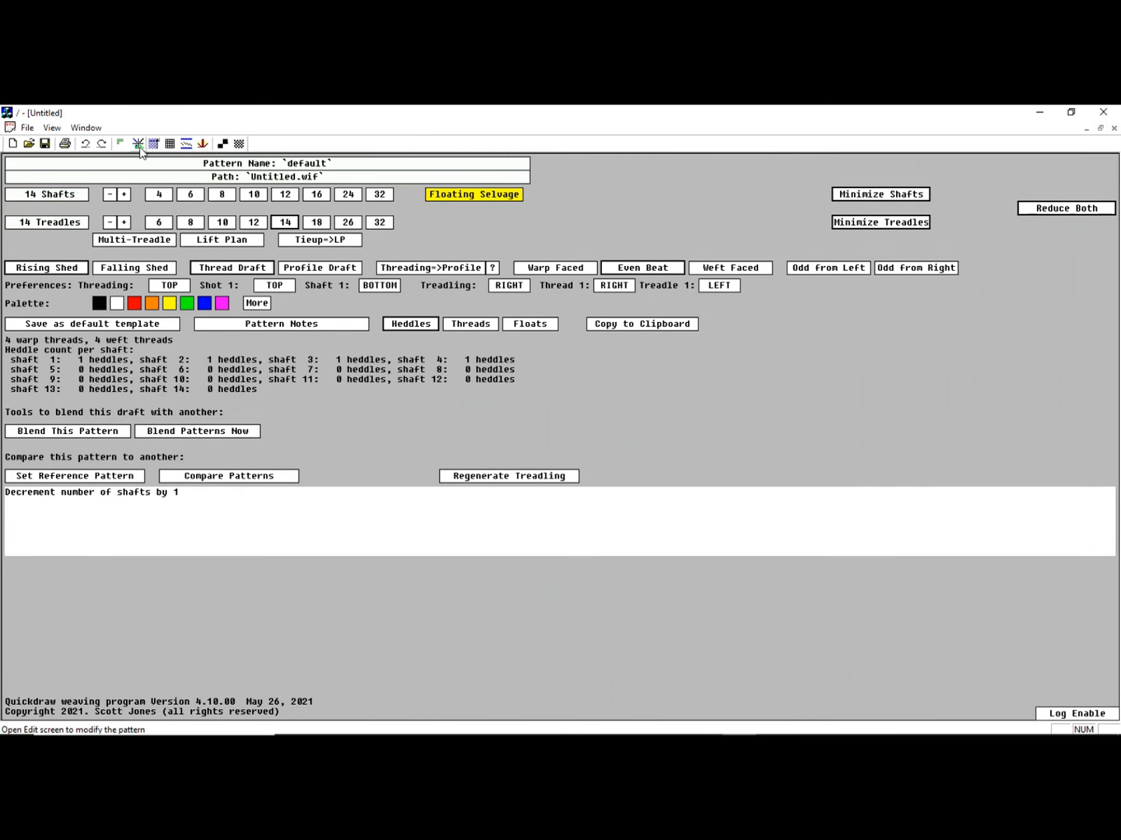
pyautogui.click(139, 145)
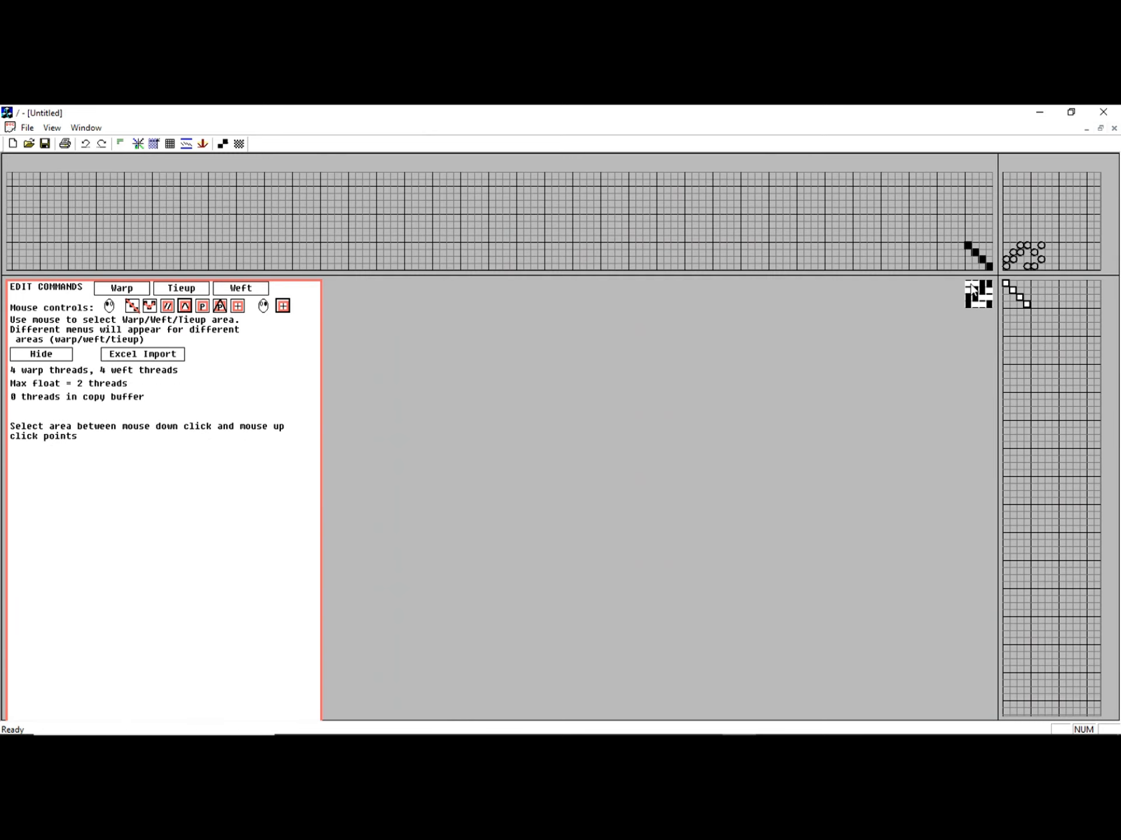
# Draw a zigzag point threading over about 126 warp threads and repeat it in the treadling with tromp as writ.
pyautogui.moveTo(980, 272); pyautogui.dragTo(292, 183)
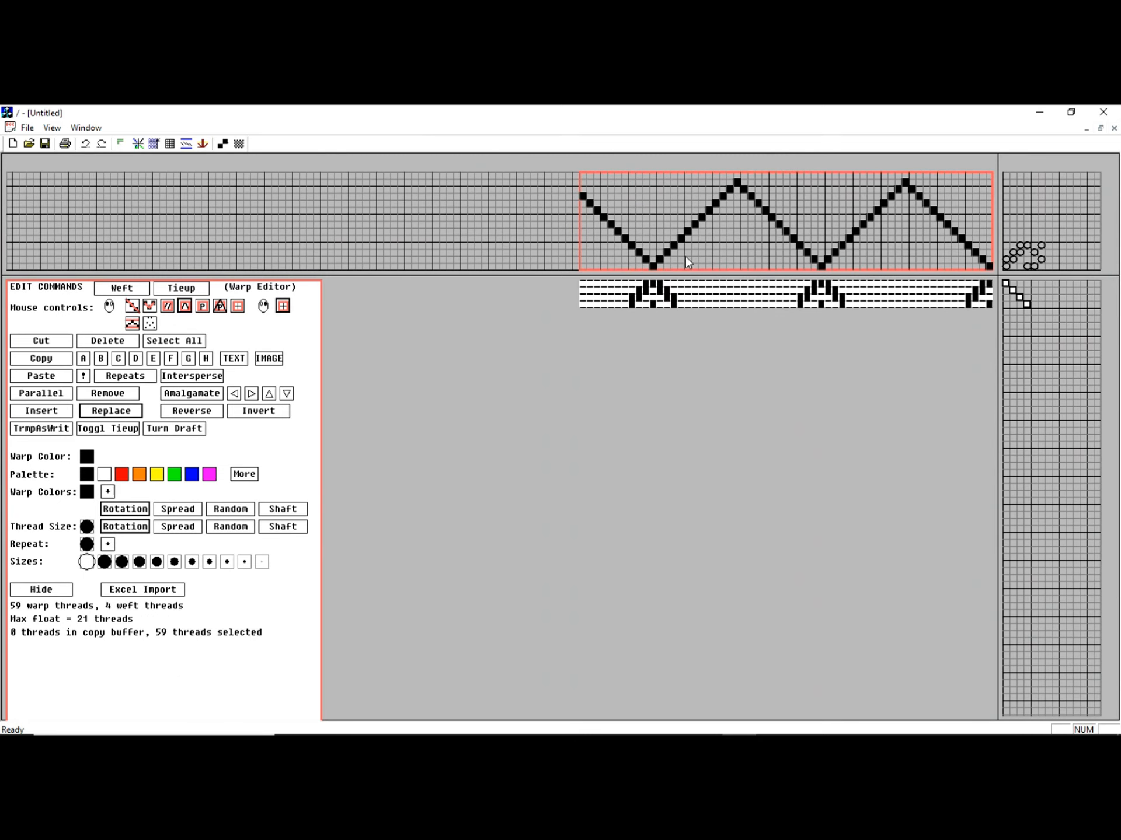
pyautogui.moveTo(655, 271); pyautogui.dragTo(110, 174)
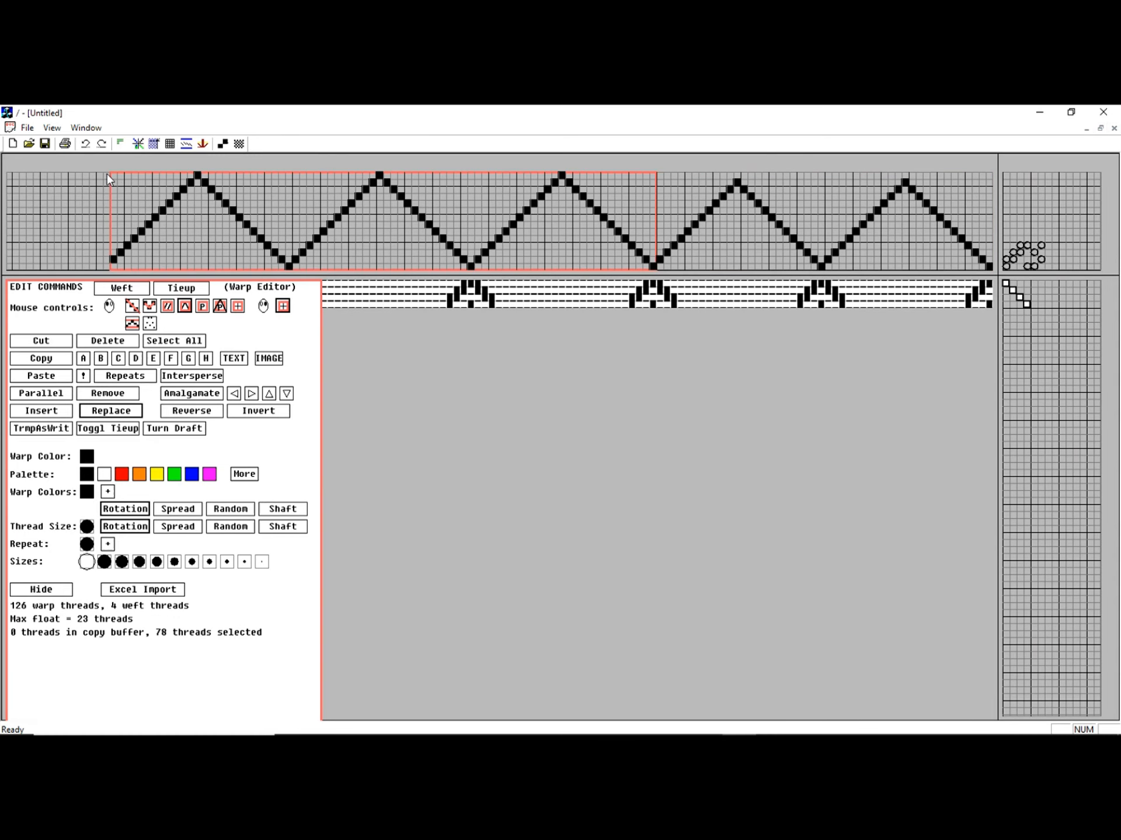
pyautogui.click(44, 430)
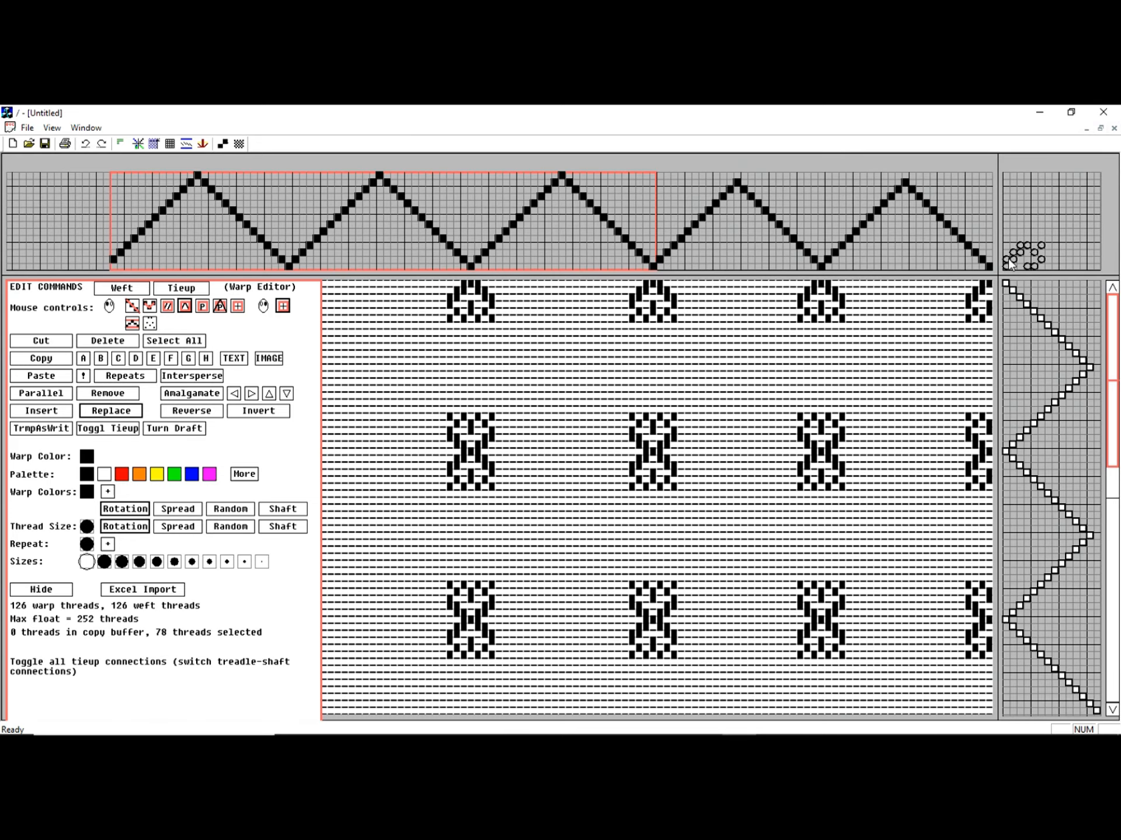
# Tie shafts 8, 9 and 10 to the first treadle and extend that column as an ascending diagonal across the tieup.
pyautogui.click(1004, 205)
pyautogui.click(1004, 204)
pyautogui.click(1005, 211)
pyautogui.click(1007, 217)
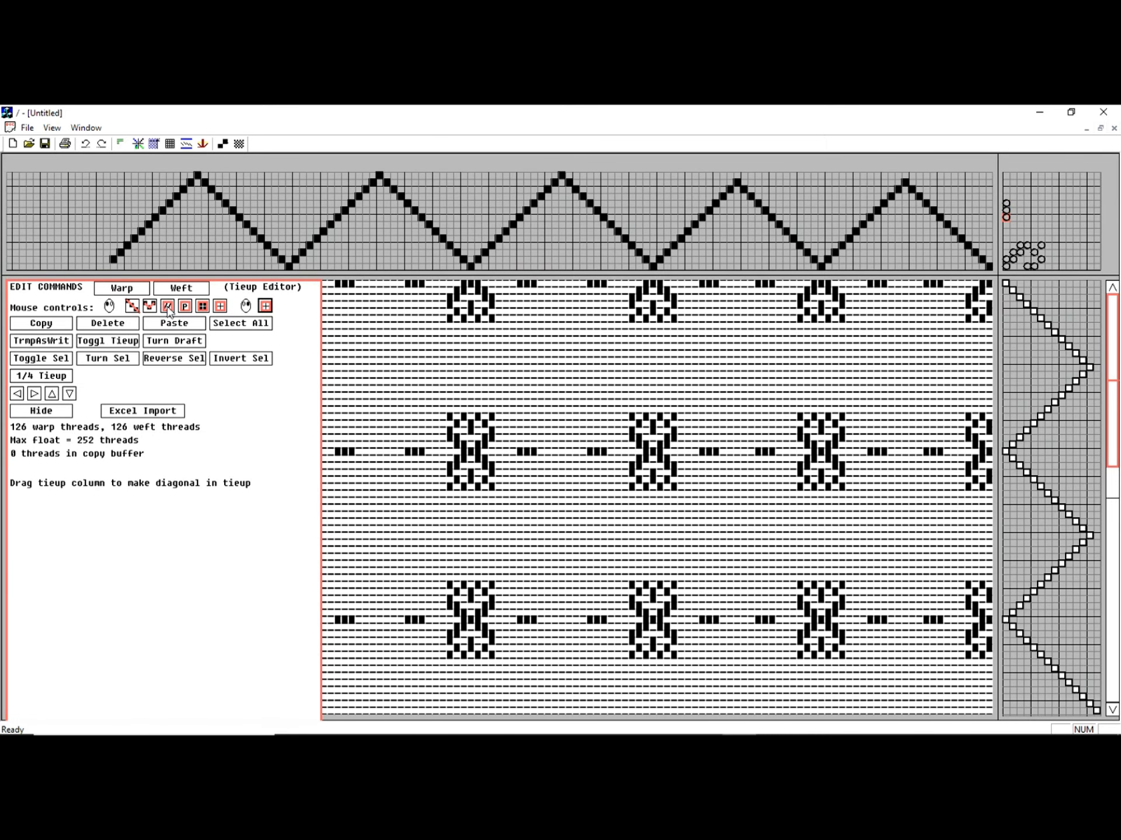
pyautogui.moveTo(1008, 270); pyautogui.dragTo(1099, 183)
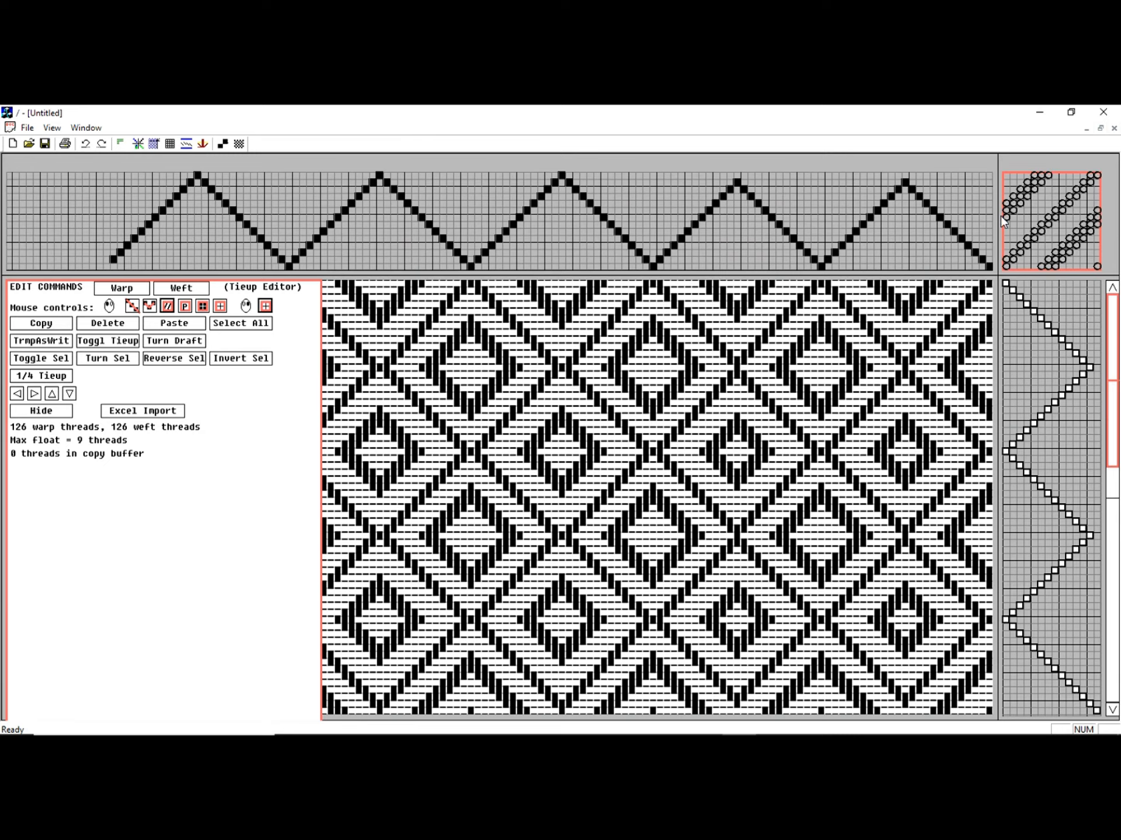
# Select the lower-left 7 by 7 block of the tieup, toggle its ties and back, and turn it clockwise through a full rotation.
pyautogui.moveTo(1004, 229); pyautogui.dragTo(1049, 268)
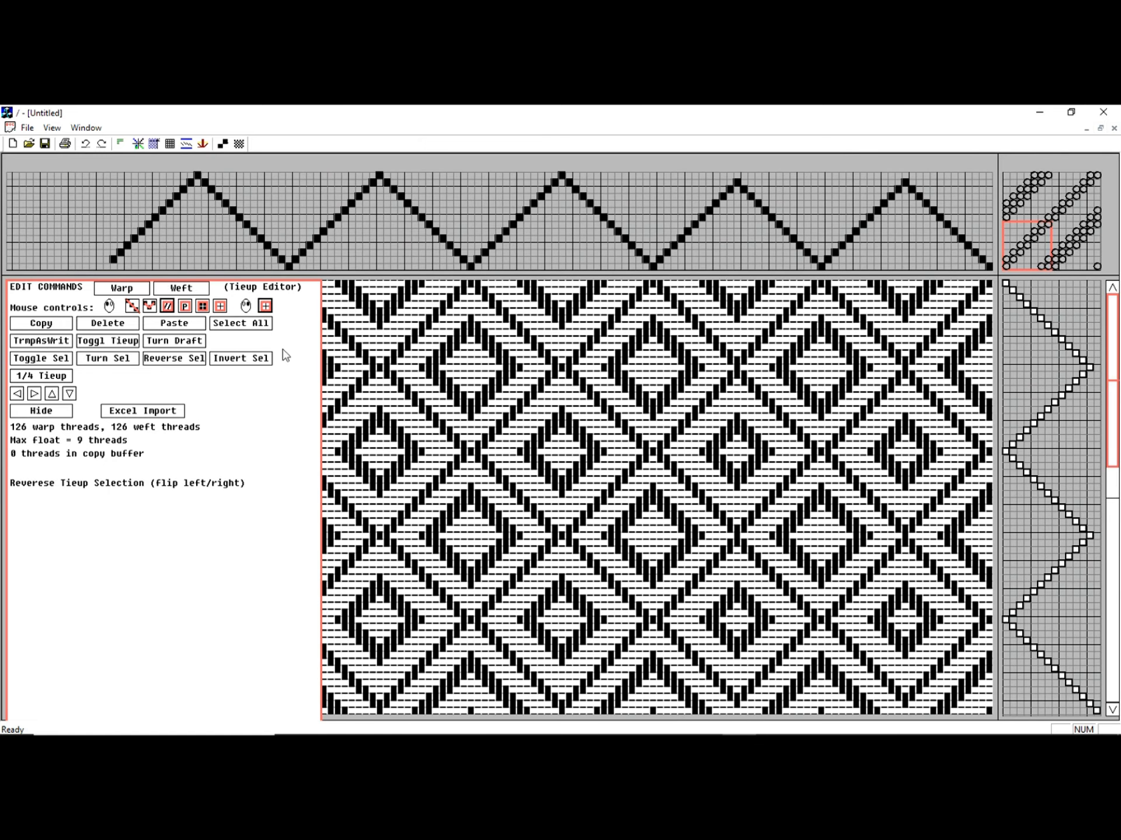
pyautogui.click(49, 362)
pyautogui.click(50, 362)
pyautogui.click(110, 363)
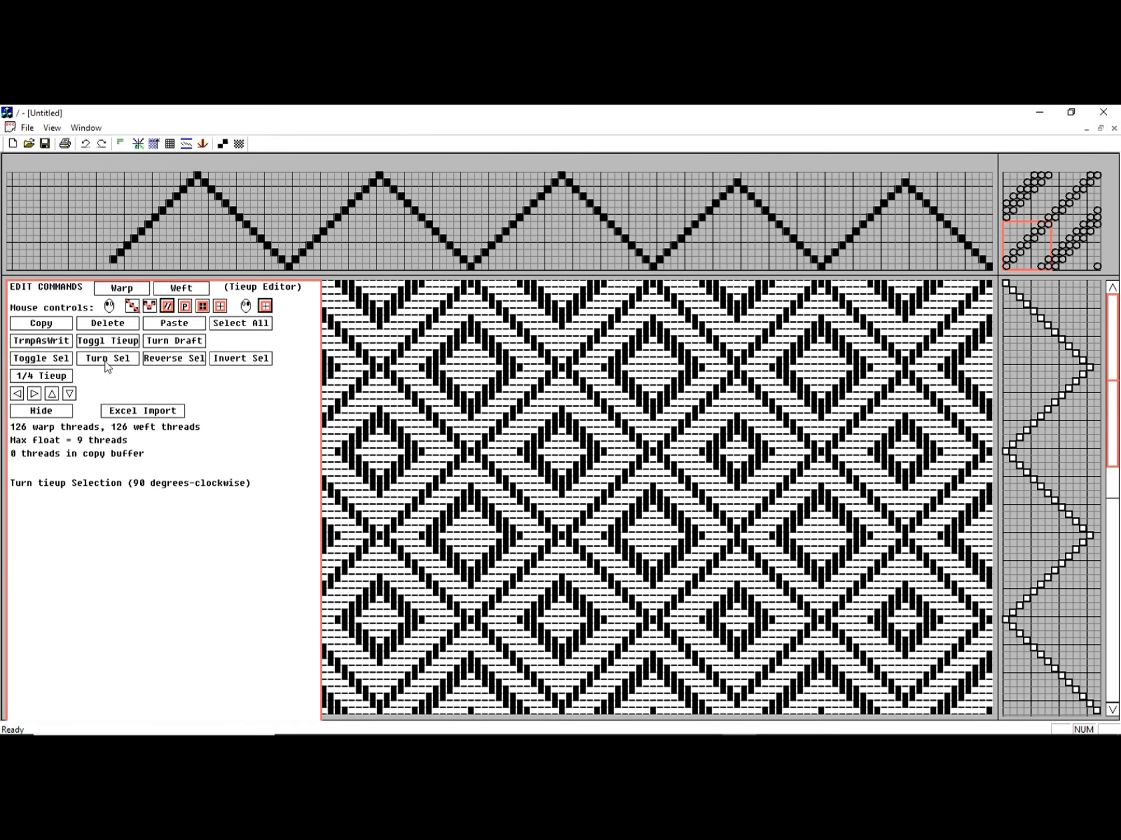
pyautogui.click(106, 363)
pyautogui.click(107, 363)
pyautogui.click(107, 363)
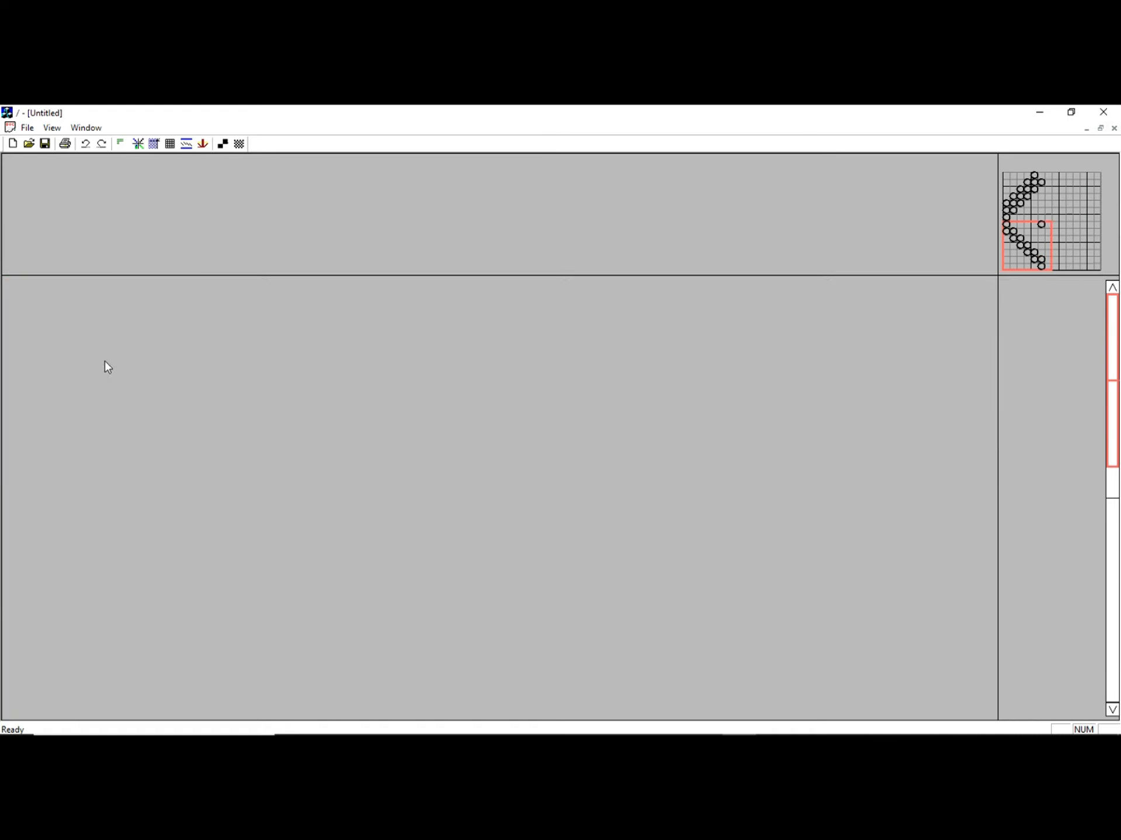
pyautogui.click(107, 363)
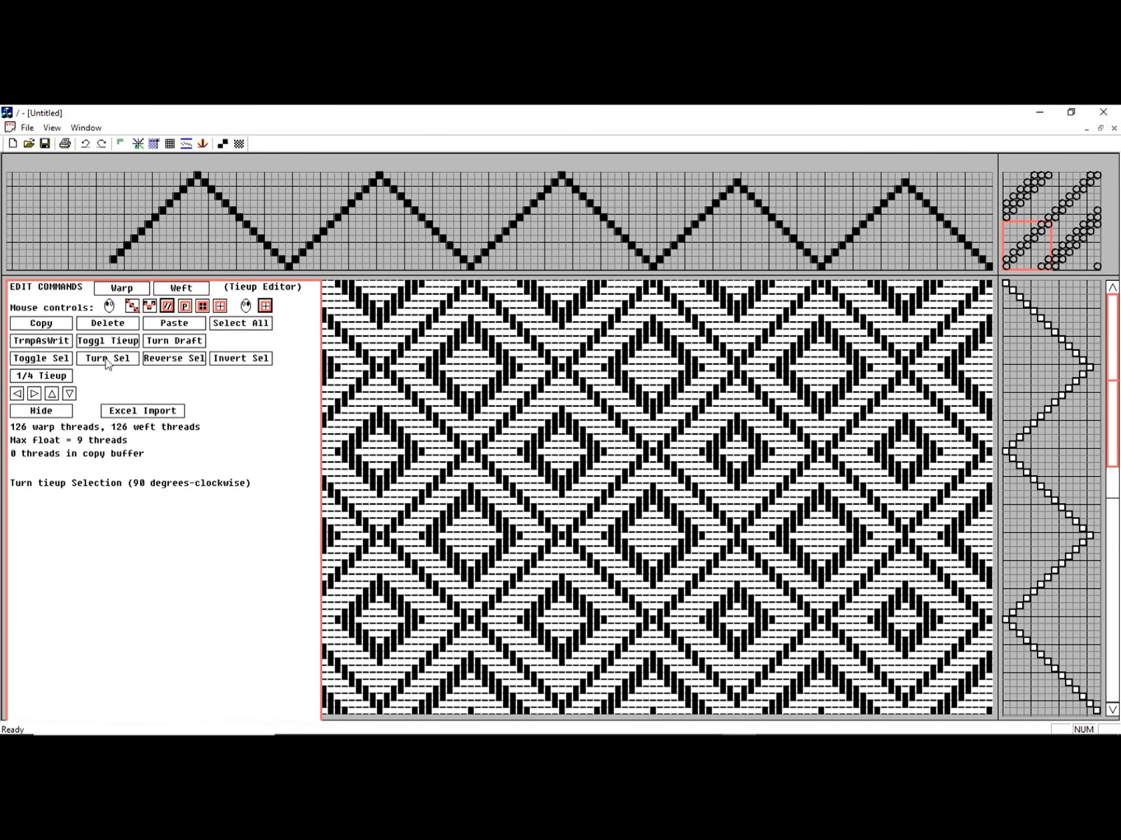
# Reverse the selected tieup block horizontally and back, and invert it vertically and back.
pyautogui.click(175, 360)
pyautogui.click(176, 360)
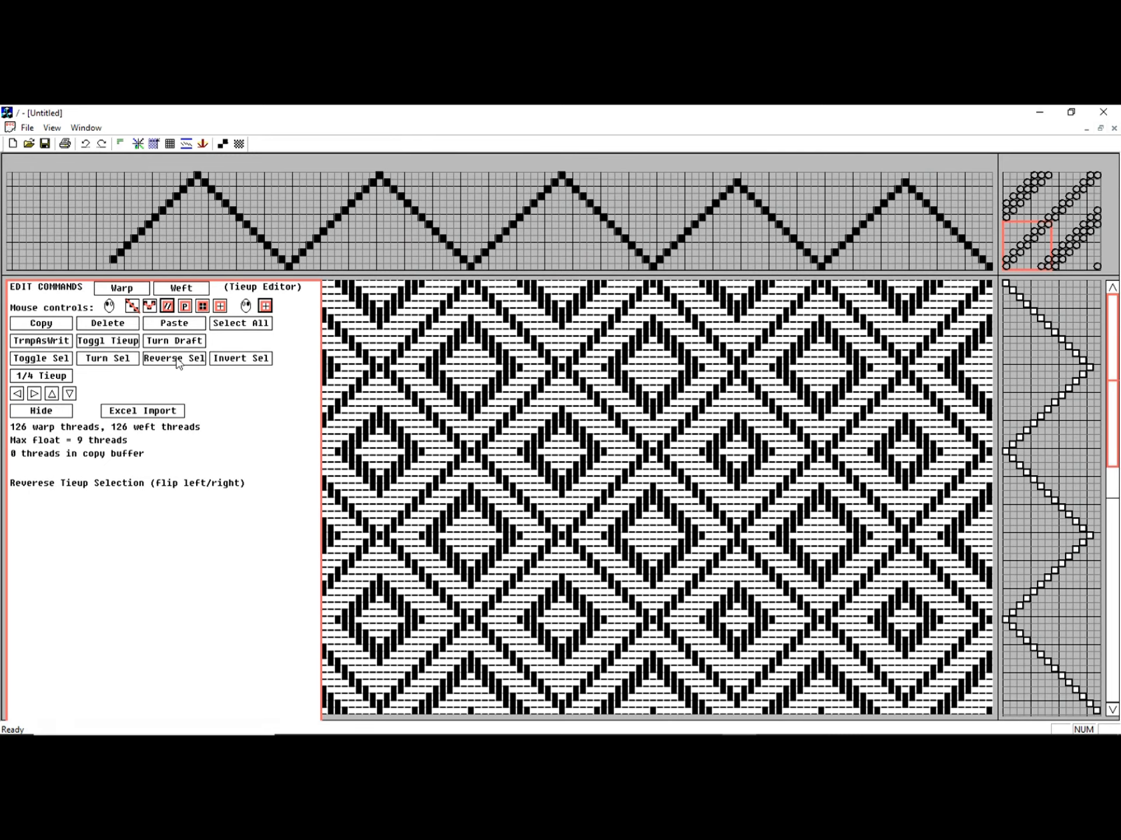
pyautogui.click(234, 358)
pyautogui.click(233, 358)
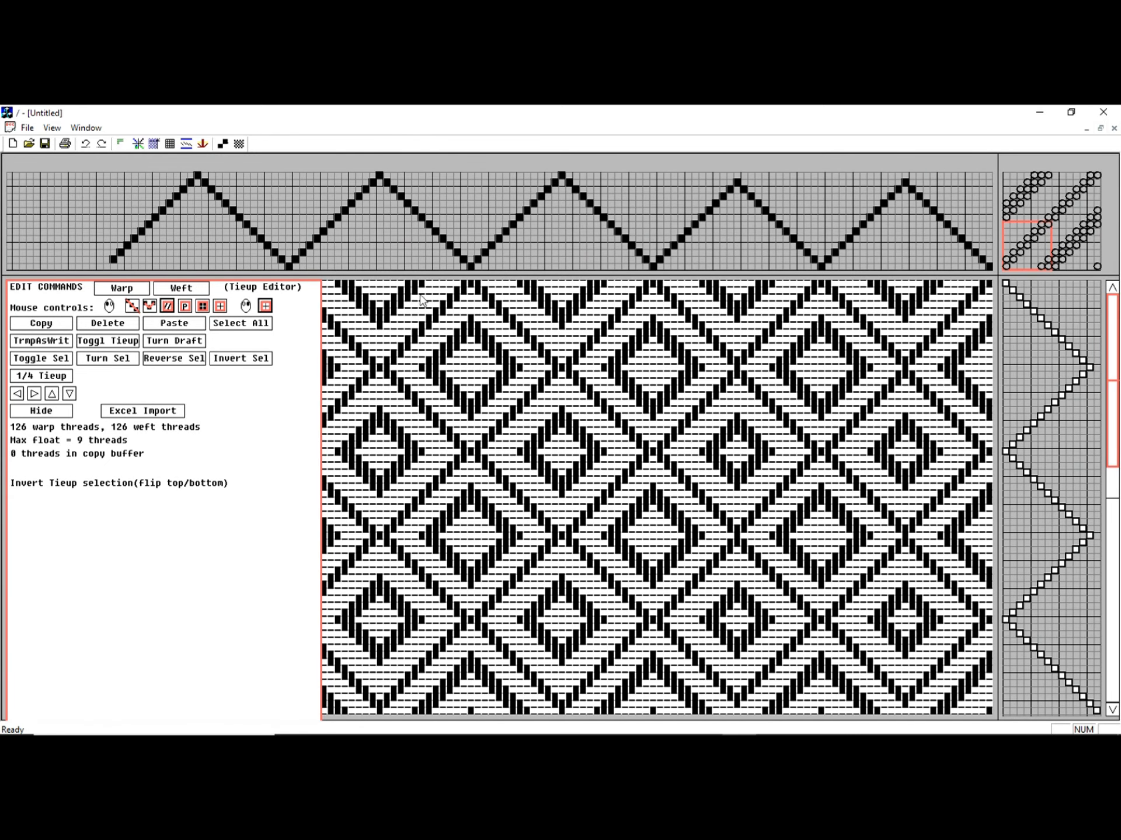
# Select shafts 6 to 8 across all treadles of the tieup and reverse that selection horizontally.
pyautogui.moveTo(1005, 217); pyautogui.dragTo(1099, 236)
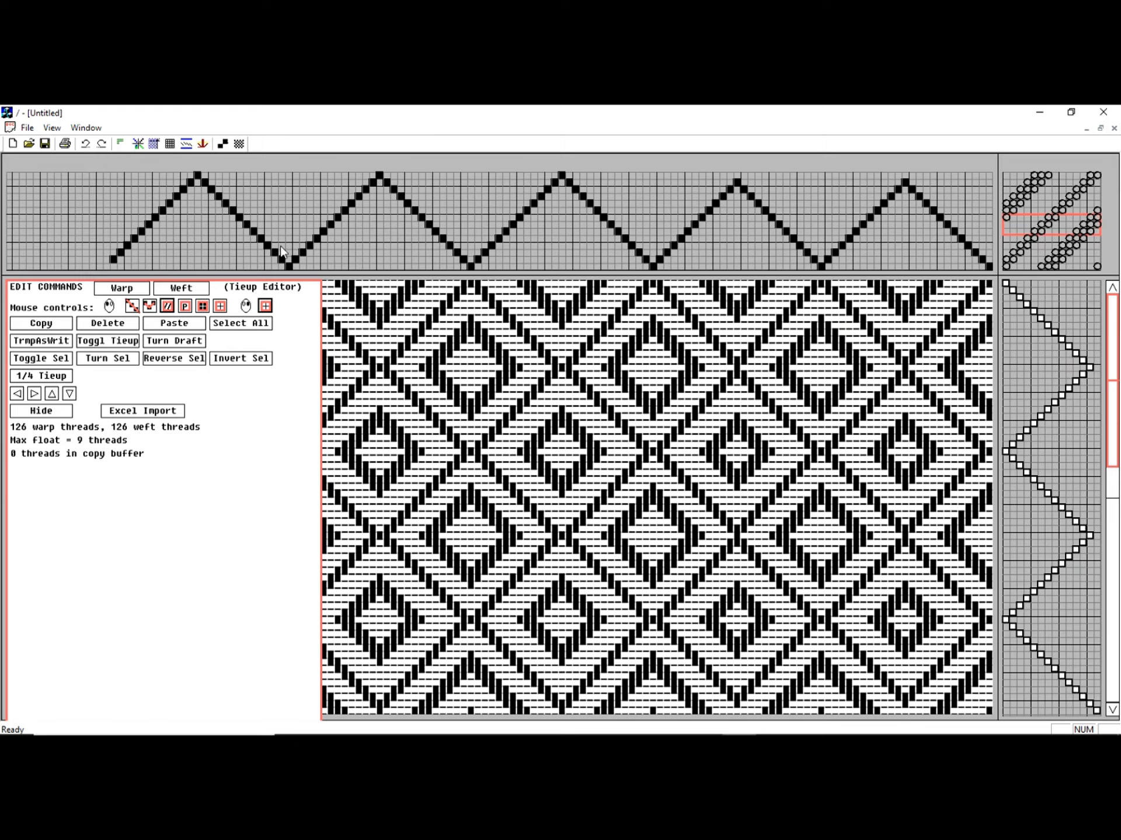
pyautogui.click(182, 360)
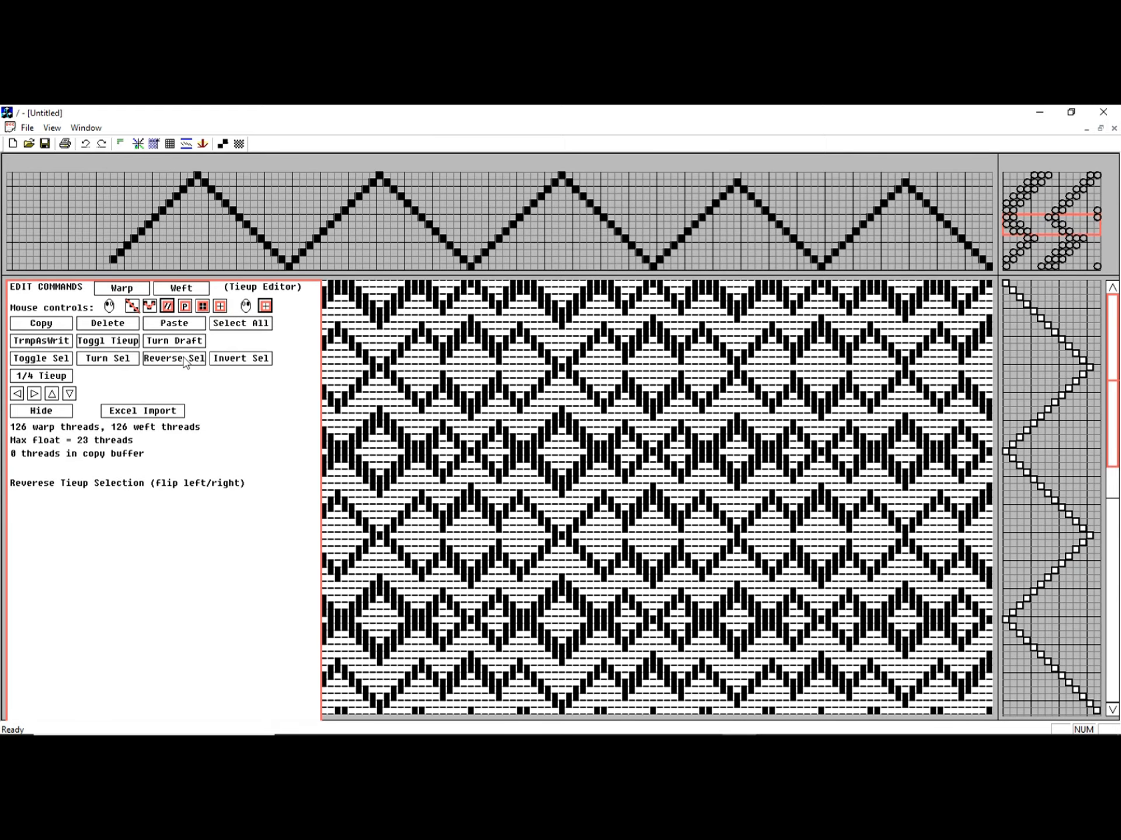
# Invert the shafts 6 to 8 selection vertically and back, and turn it 90 degrees clockwise and undo the turn.
pyautogui.click(243, 361)
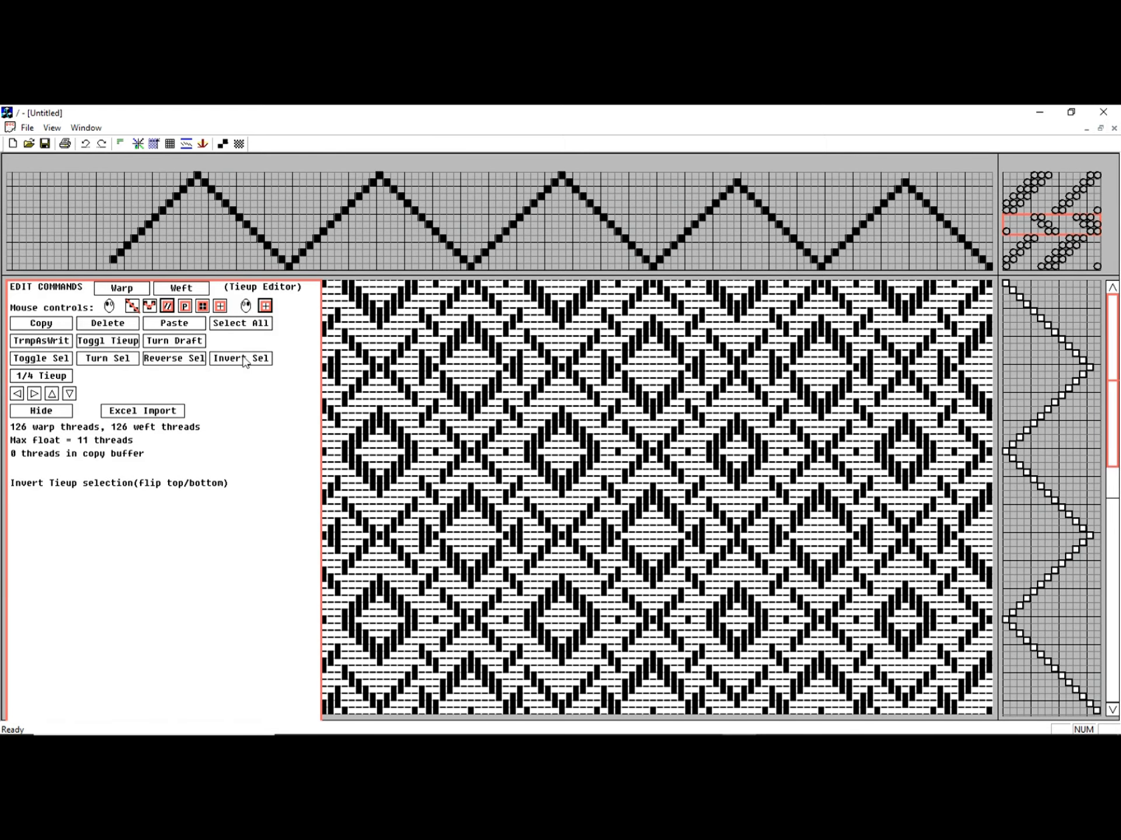
pyautogui.click(107, 360)
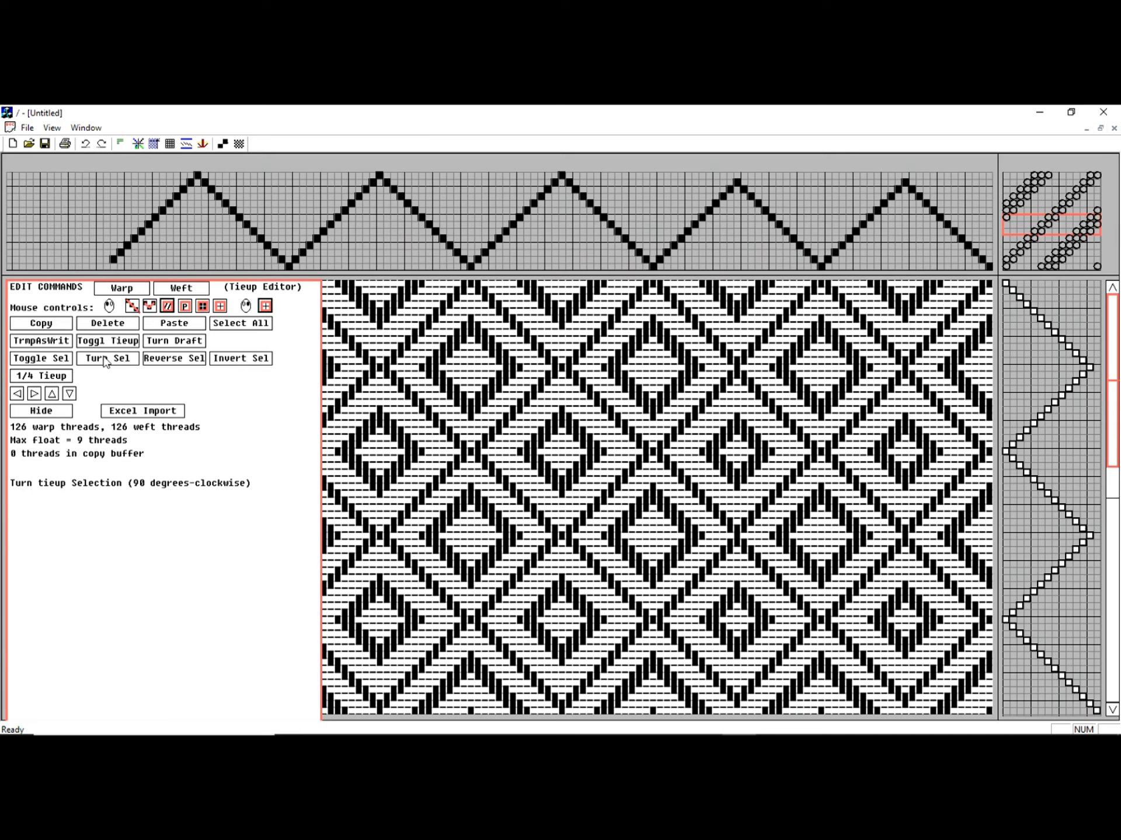
pyautogui.click(116, 359)
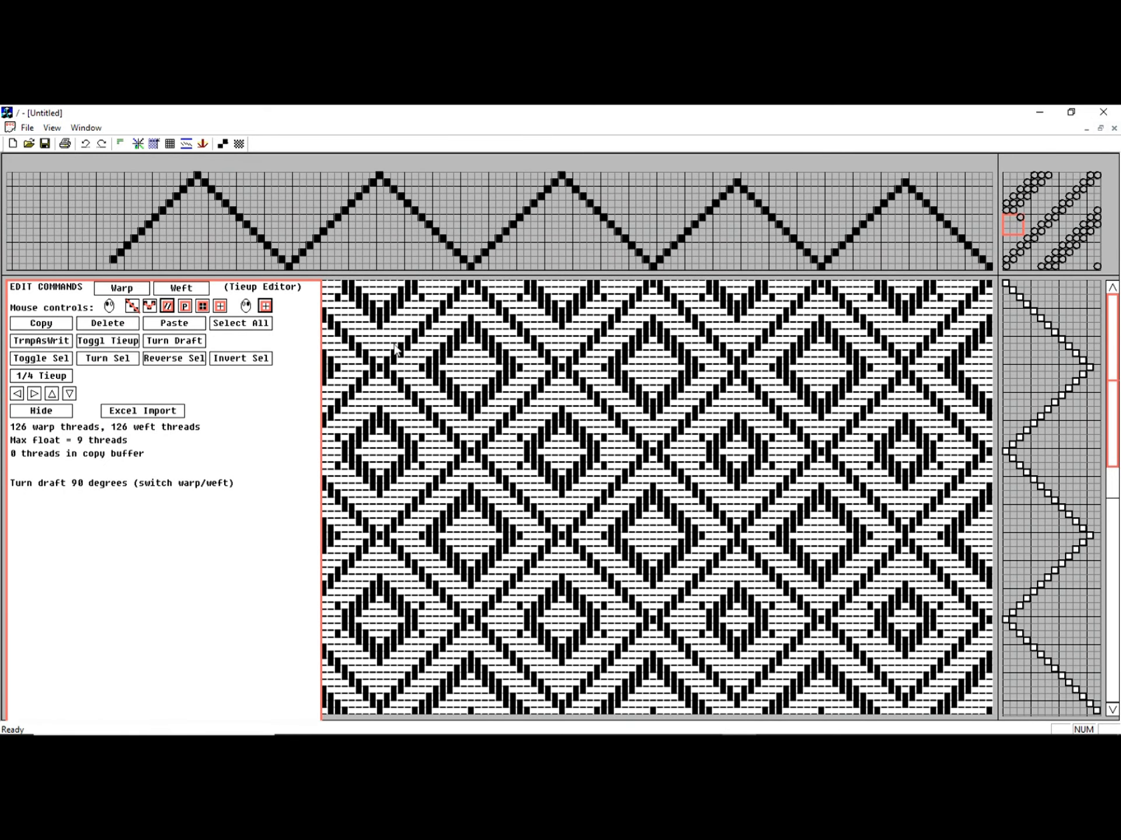
pyautogui.click(85, 144)
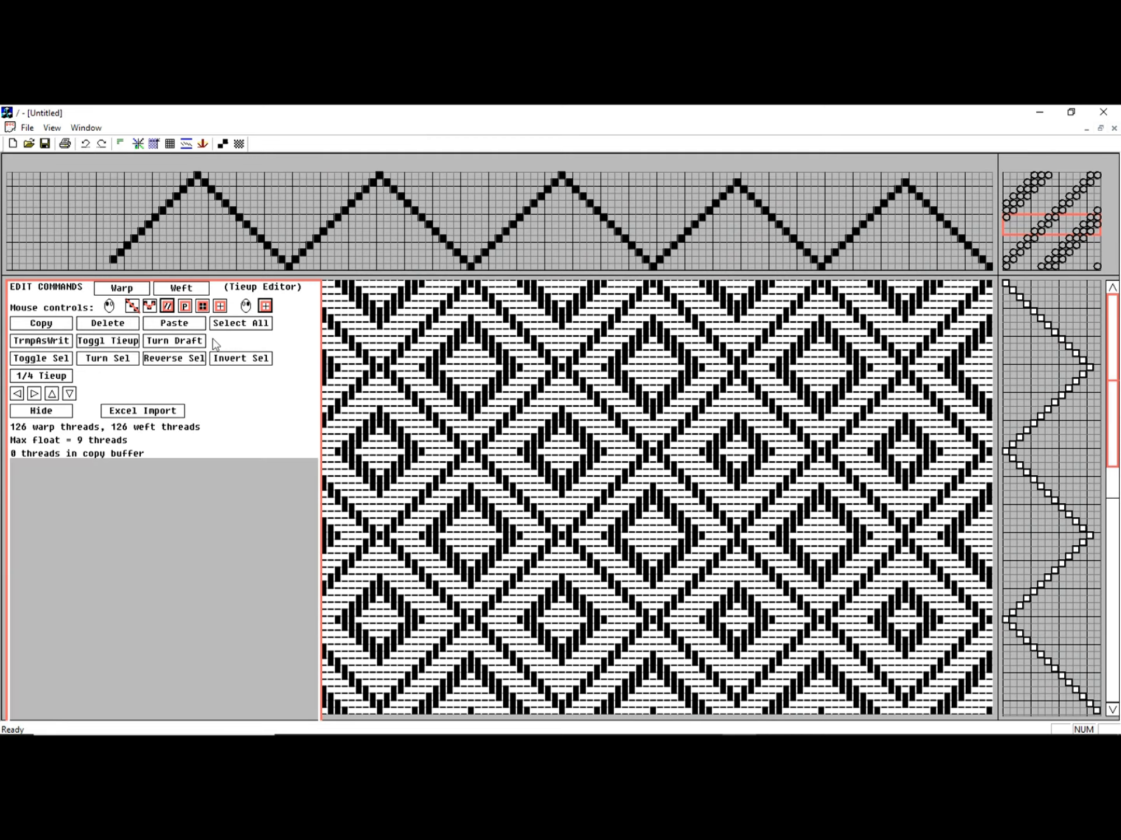
# Turn on quarter tieup mode and delete all ties in quarter 1.
pyautogui.click(35, 378)
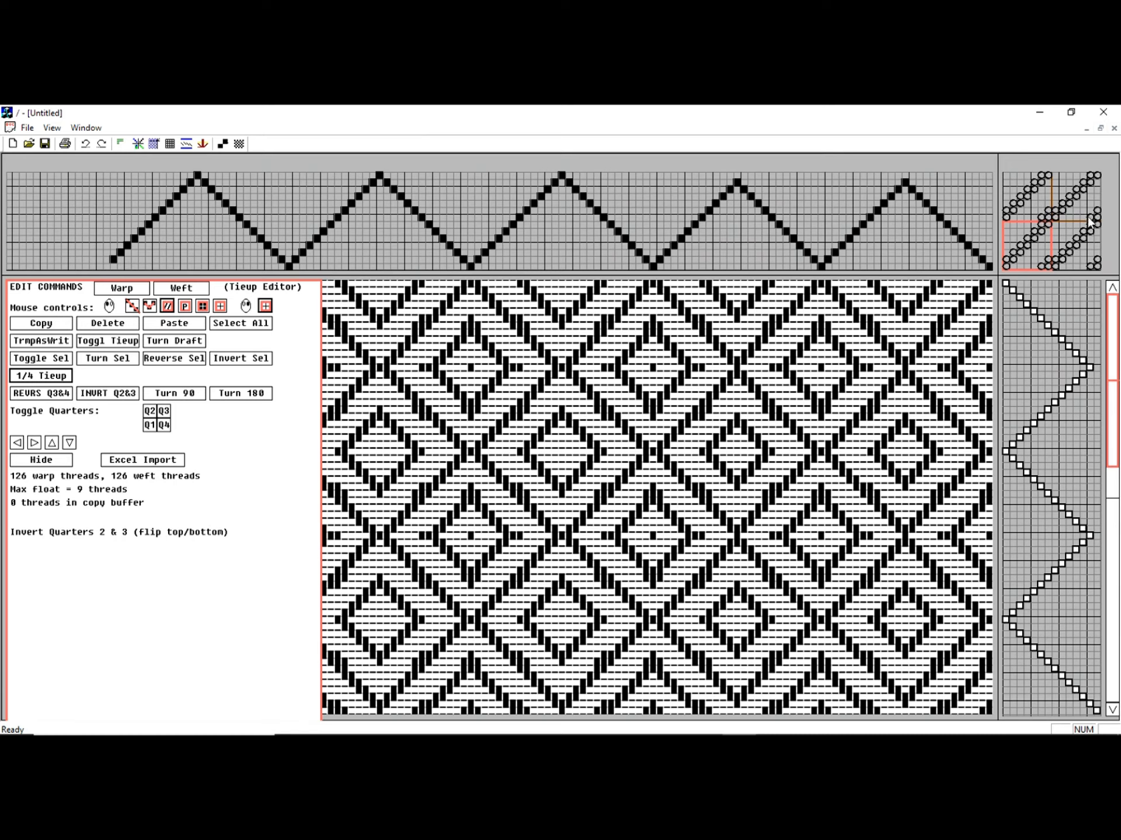
pyautogui.click(1045, 270)
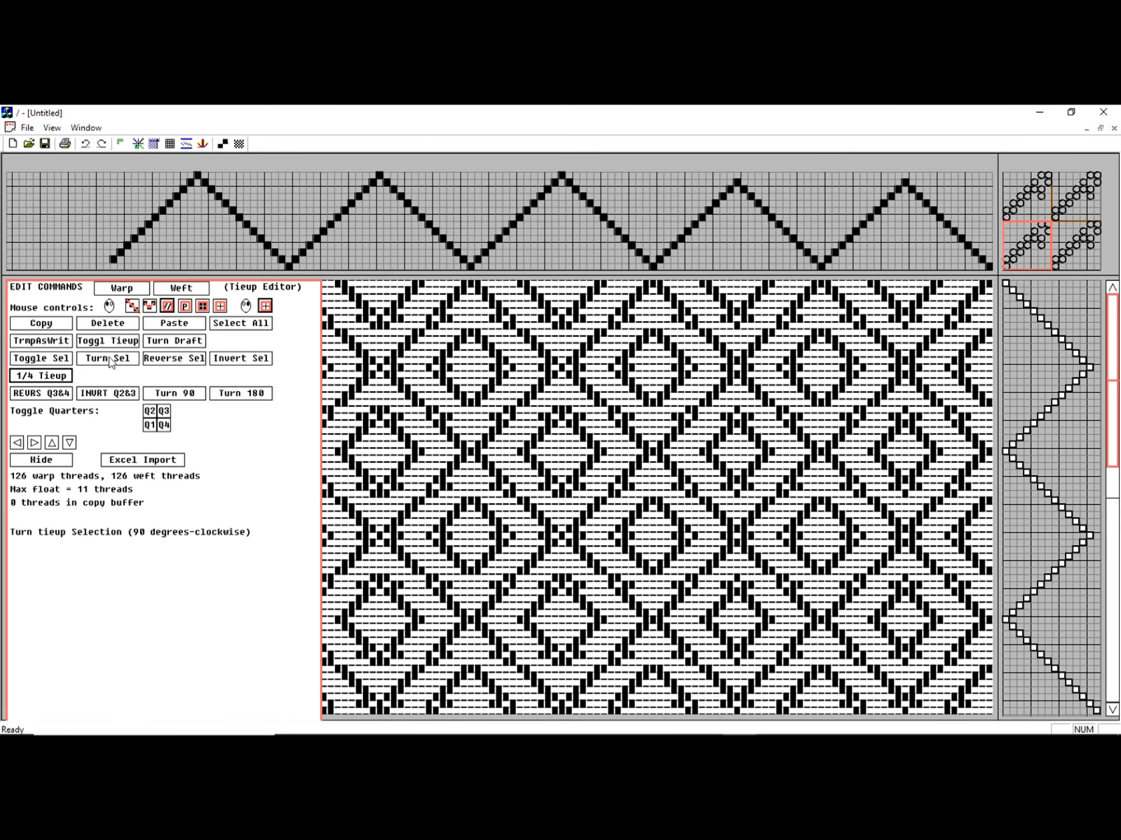
pyautogui.click(119, 328)
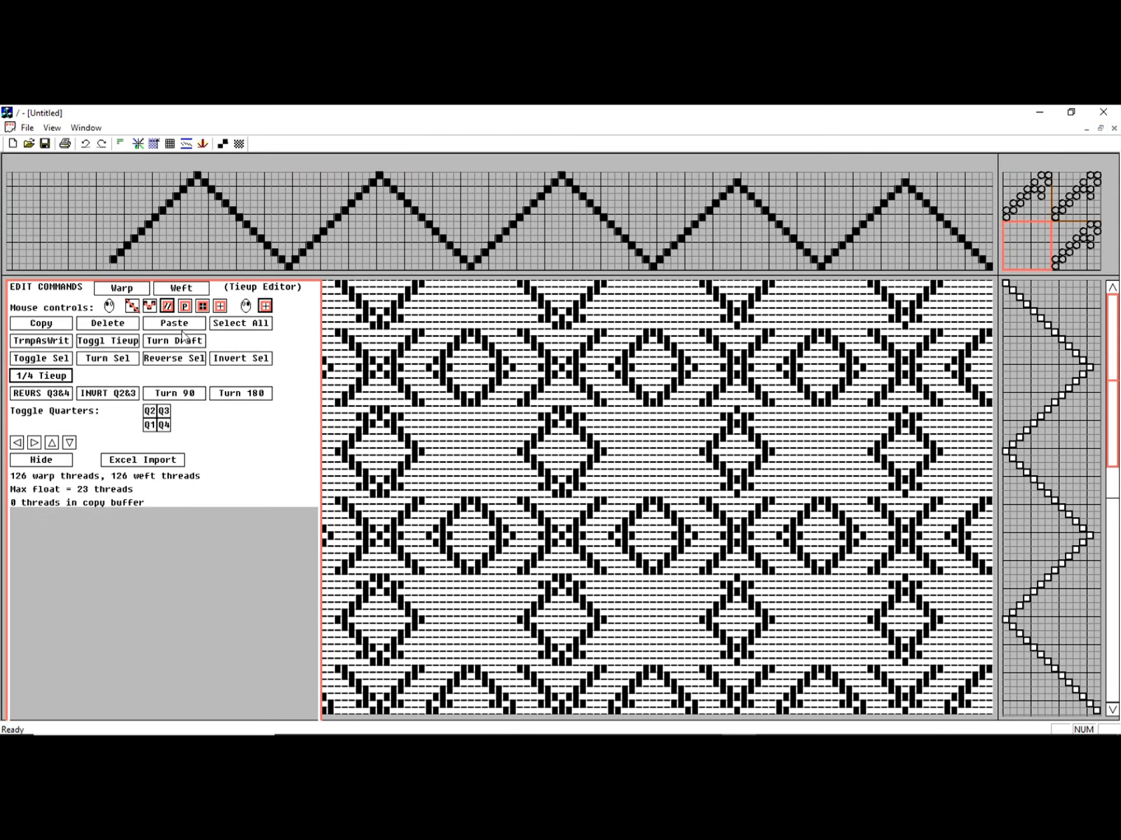
# Draw a descending diagonal across quarter 1 and extend its upper-left corner to three ties along both the row and the column.
pyautogui.click(132, 309)
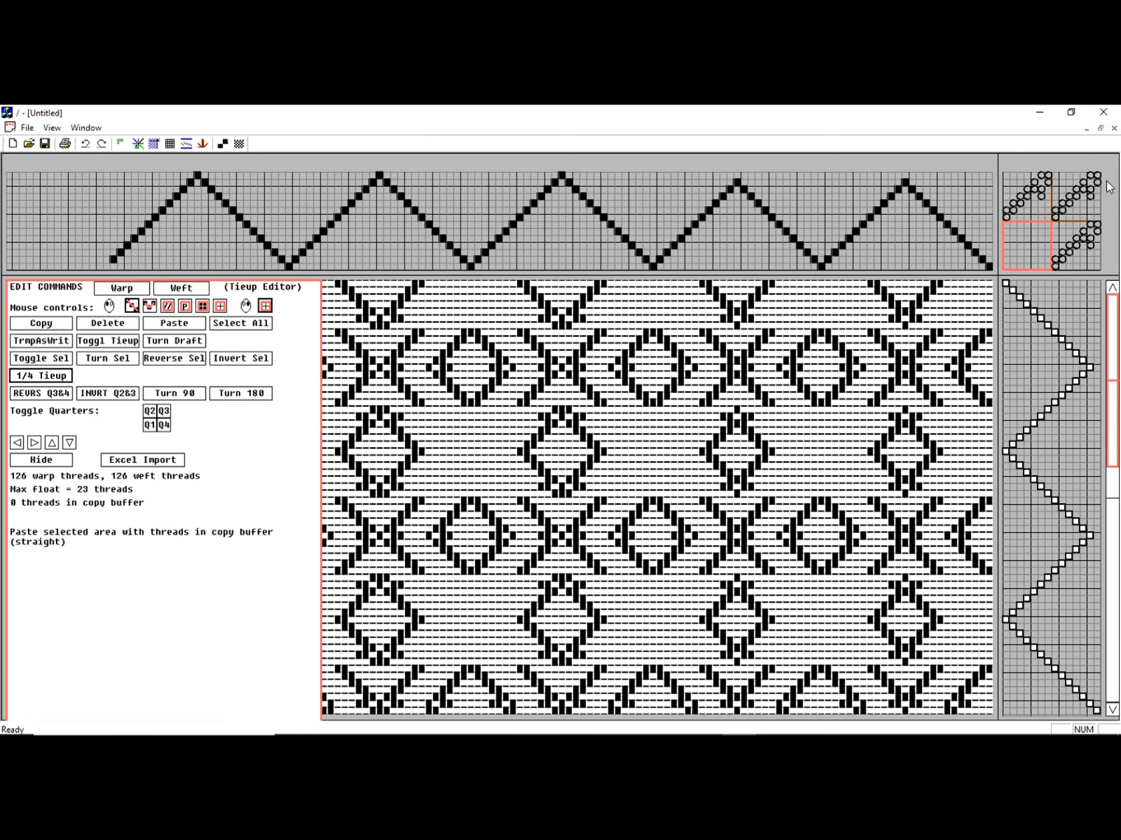
pyautogui.moveTo(1049, 268); pyautogui.dragTo(1007, 228)
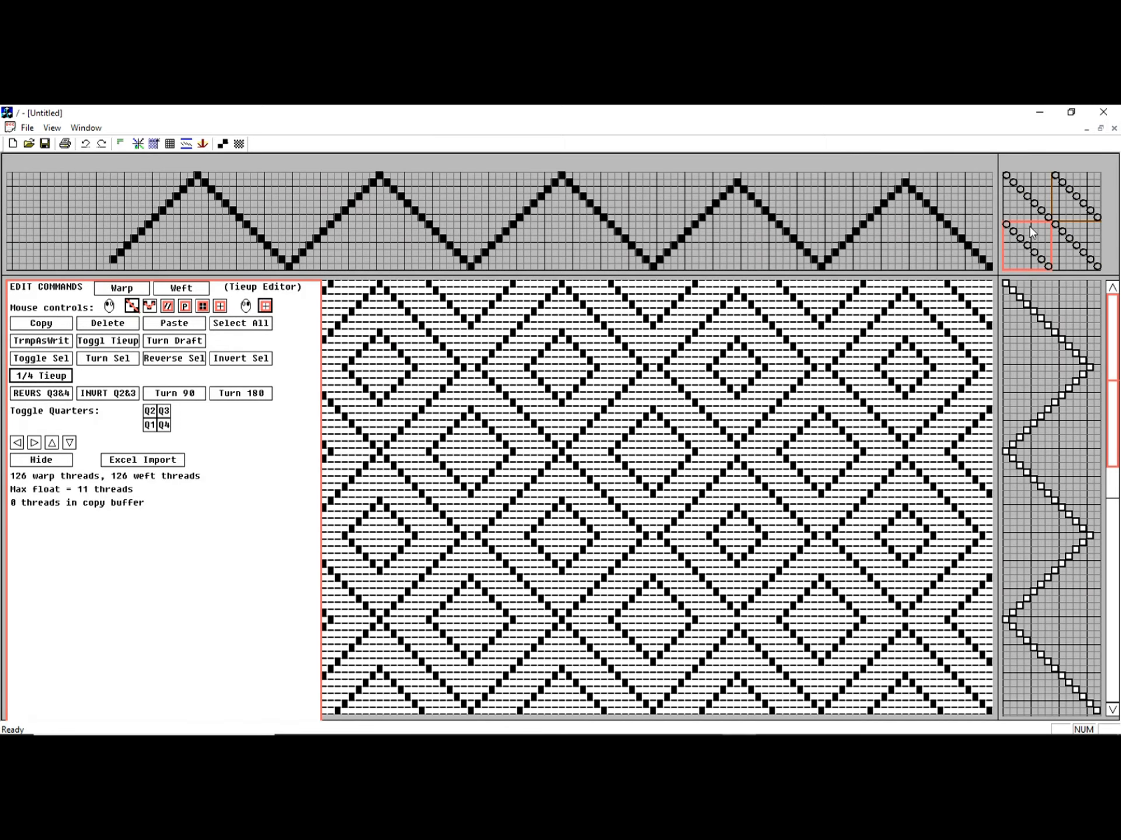
pyautogui.click(1013, 223)
pyautogui.click(1020, 226)
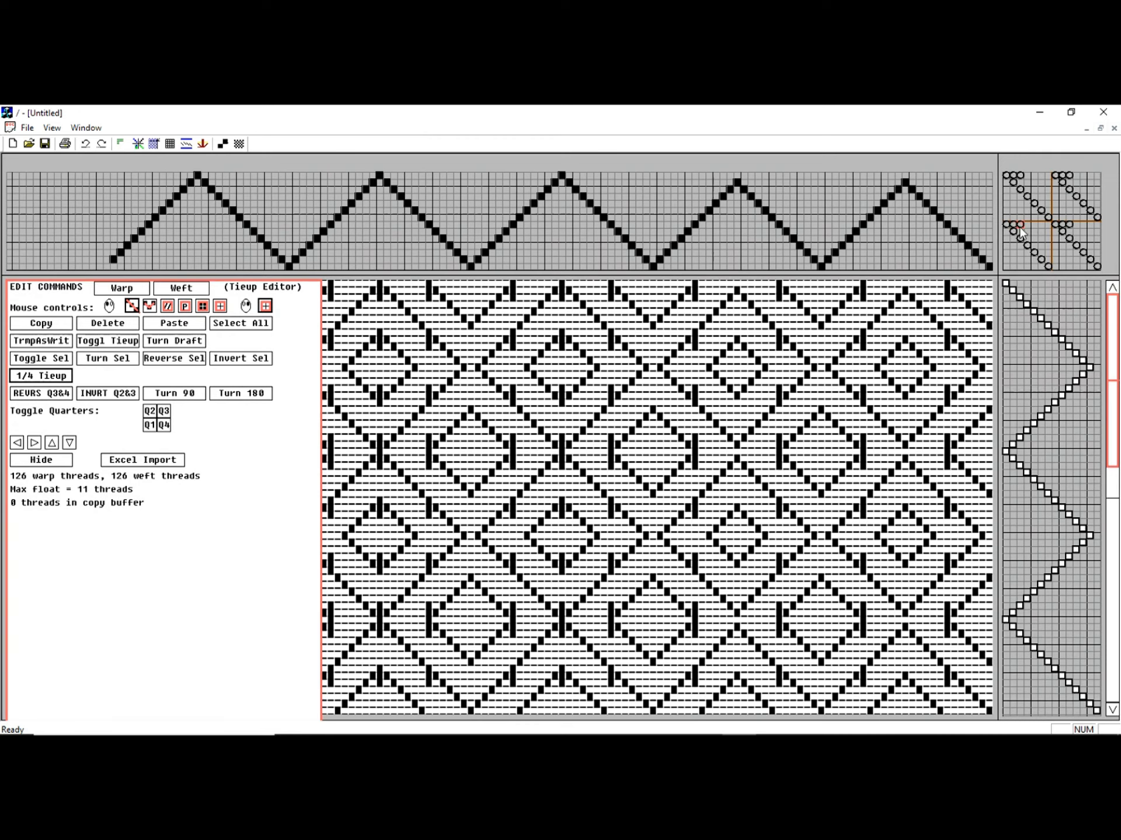
pyautogui.click(1005, 232)
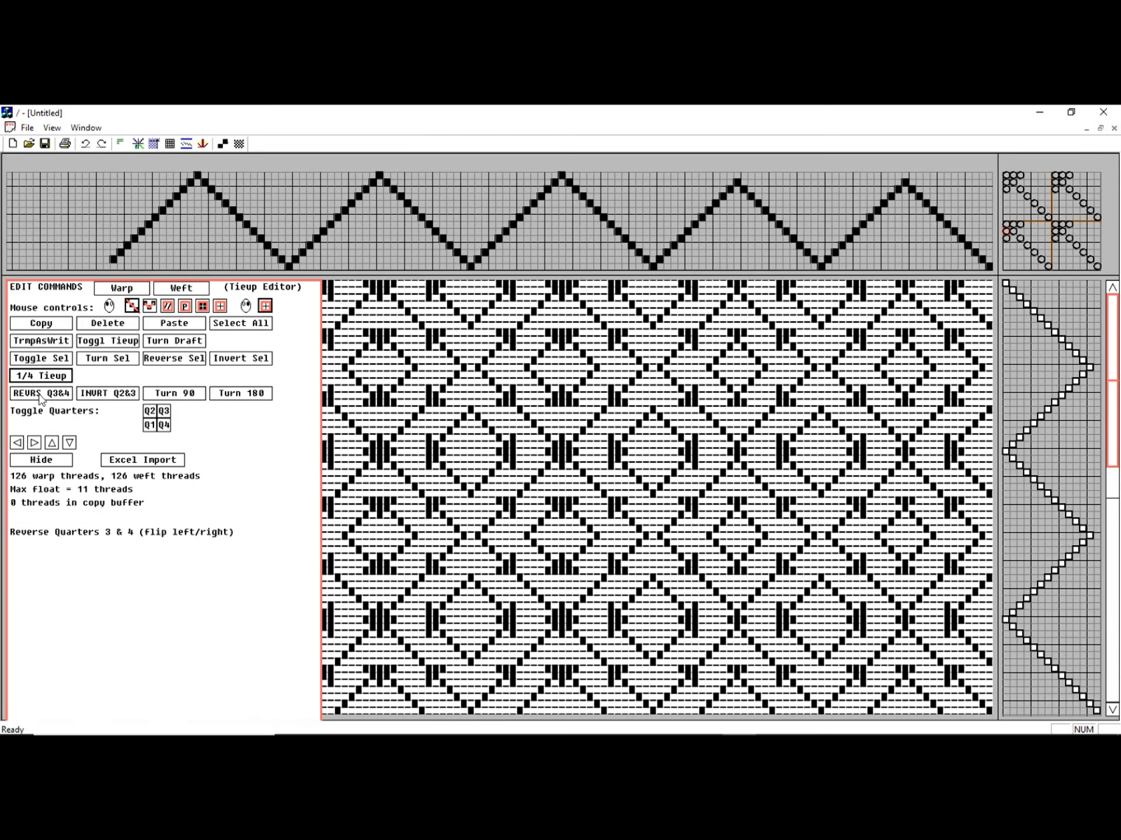
# Reverse quarters 3 and 4 horizontally and back, and invert quarters 2 and 3 vertically and back.
pyautogui.click(42, 394)
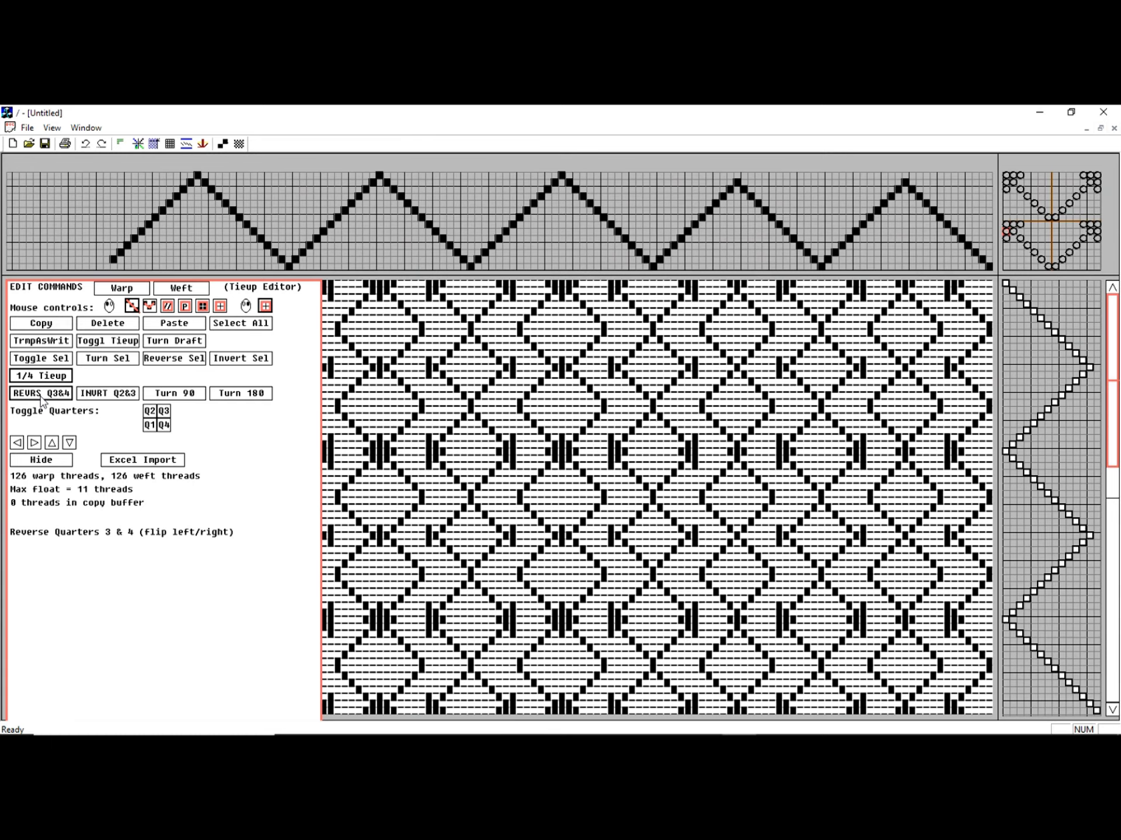
pyautogui.click(41, 397)
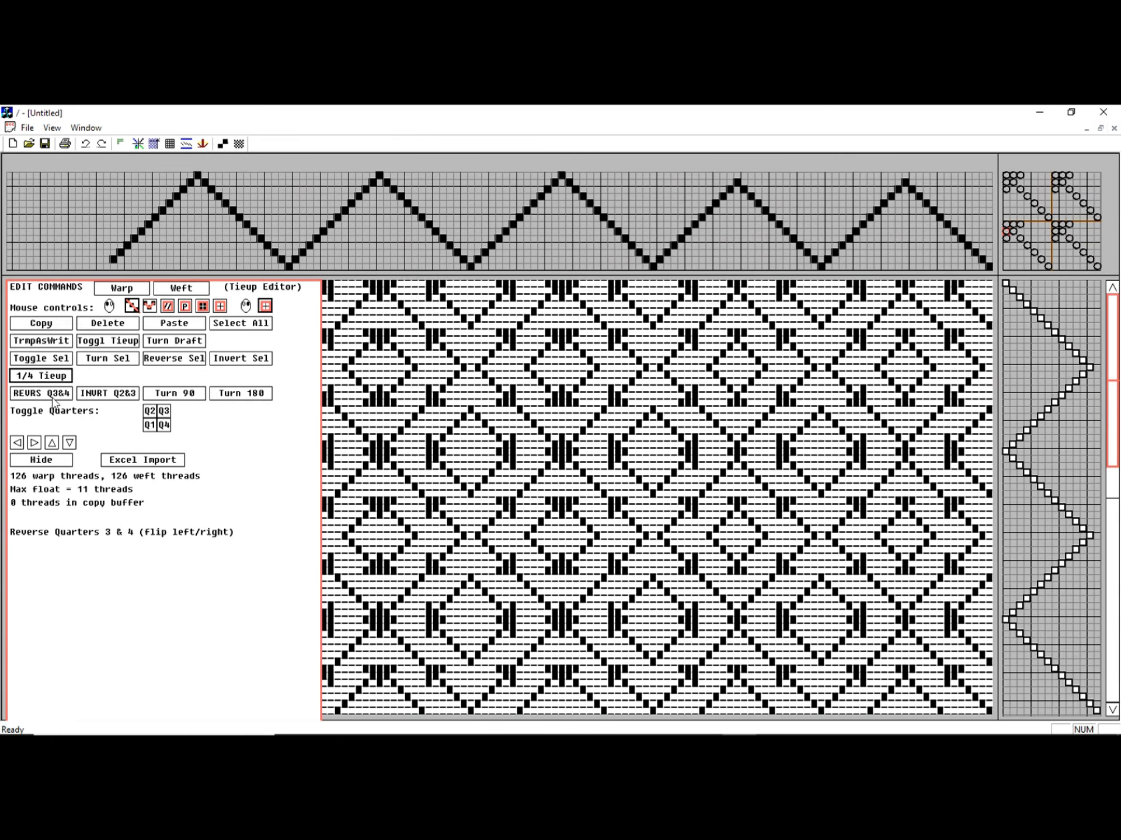
pyautogui.click(97, 399)
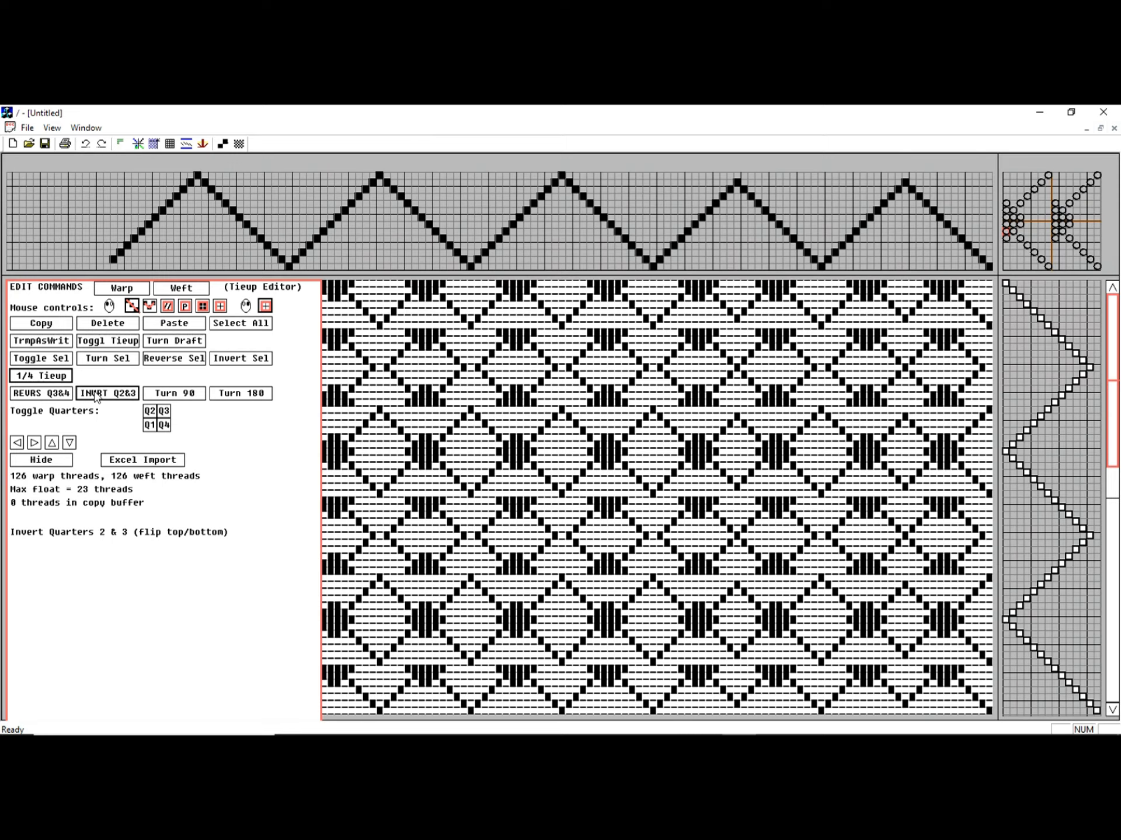
pyautogui.click(97, 396)
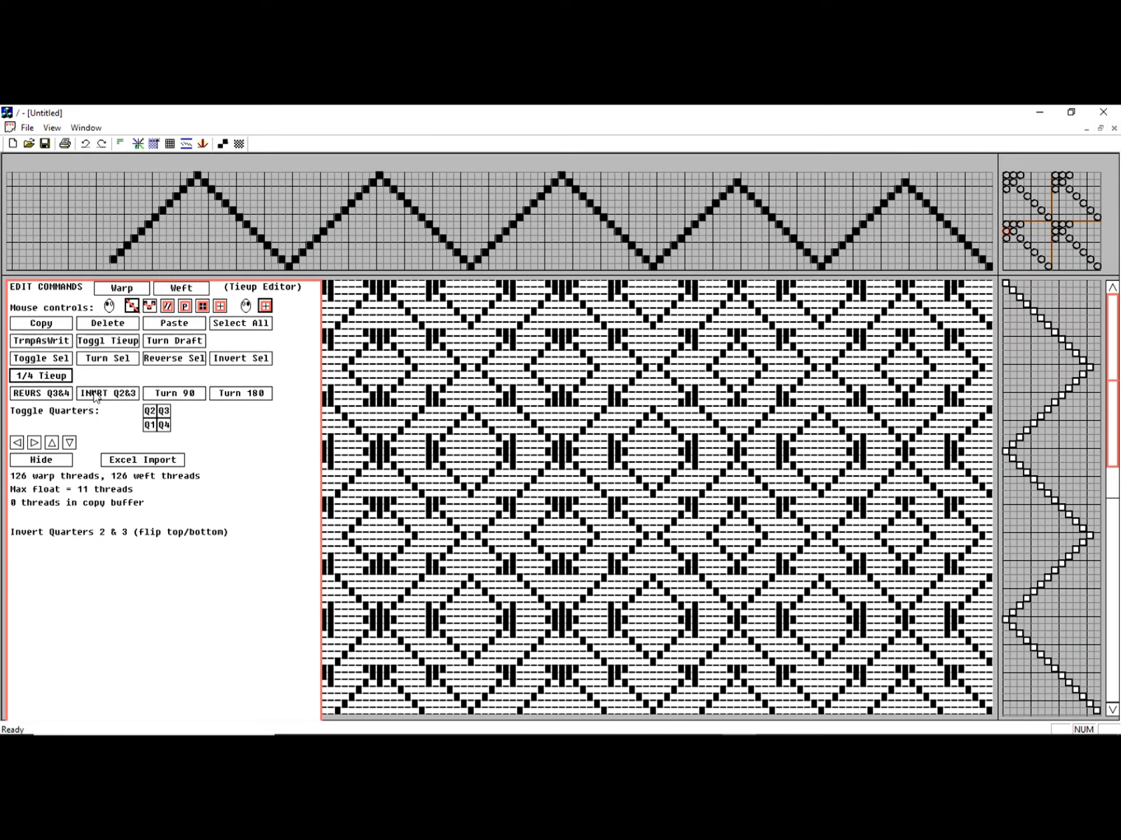
# Turn quarters 2, 3 and 4 by 90 degrees, try the 180-degree turn alone and combined, and return to 90 degrees only.
pyautogui.click(184, 399)
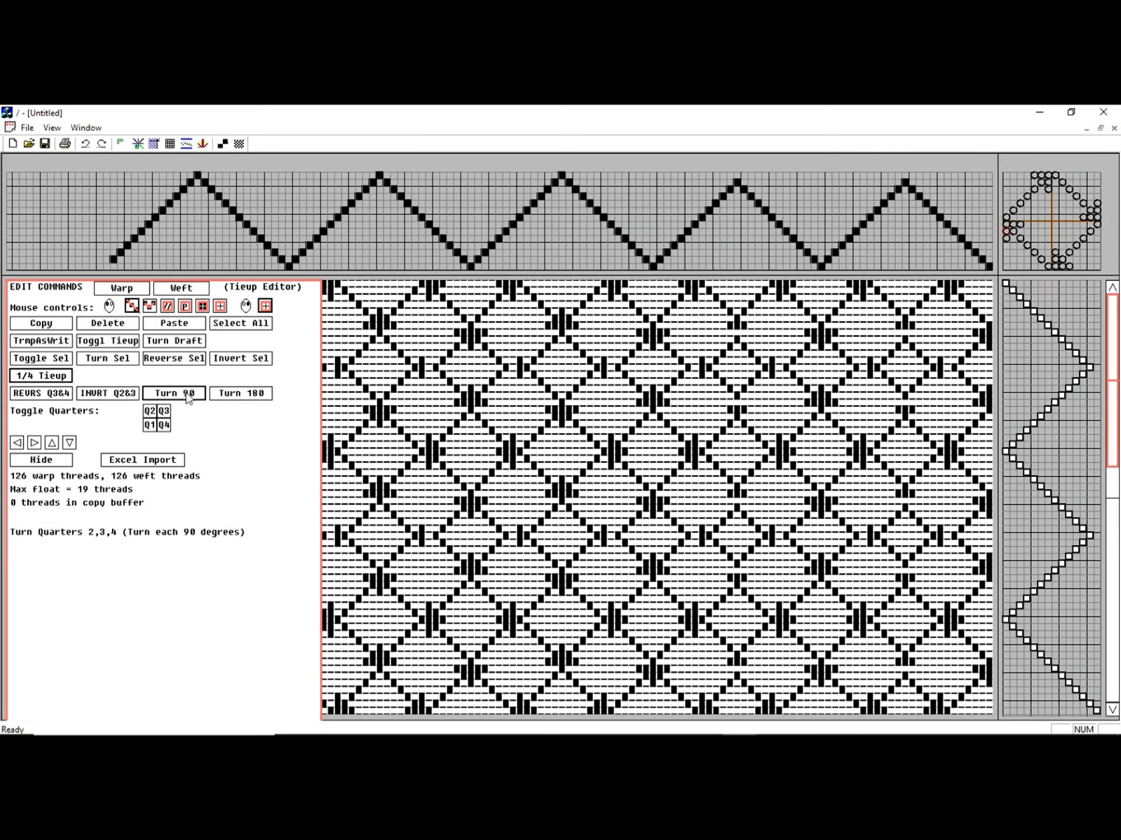
pyautogui.click(250, 395)
pyautogui.click(250, 395)
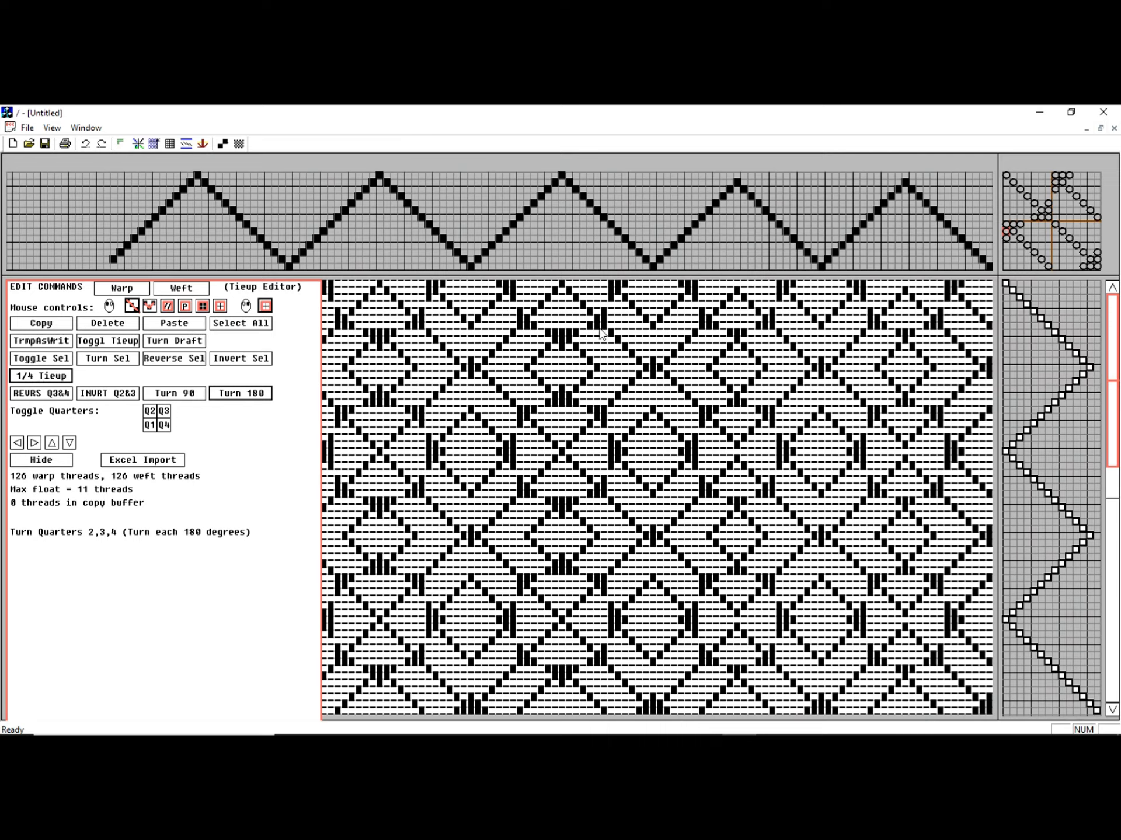
pyautogui.click(173, 394)
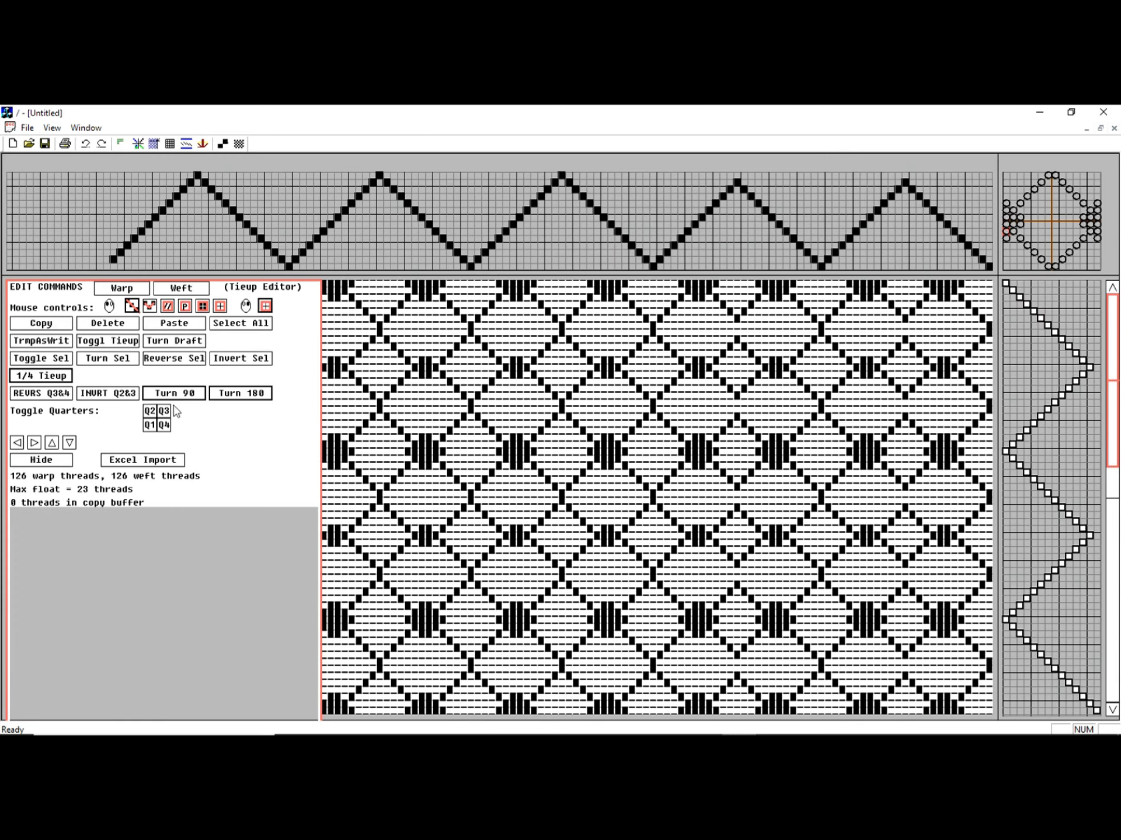
pyautogui.click(241, 394)
pyautogui.click(185, 395)
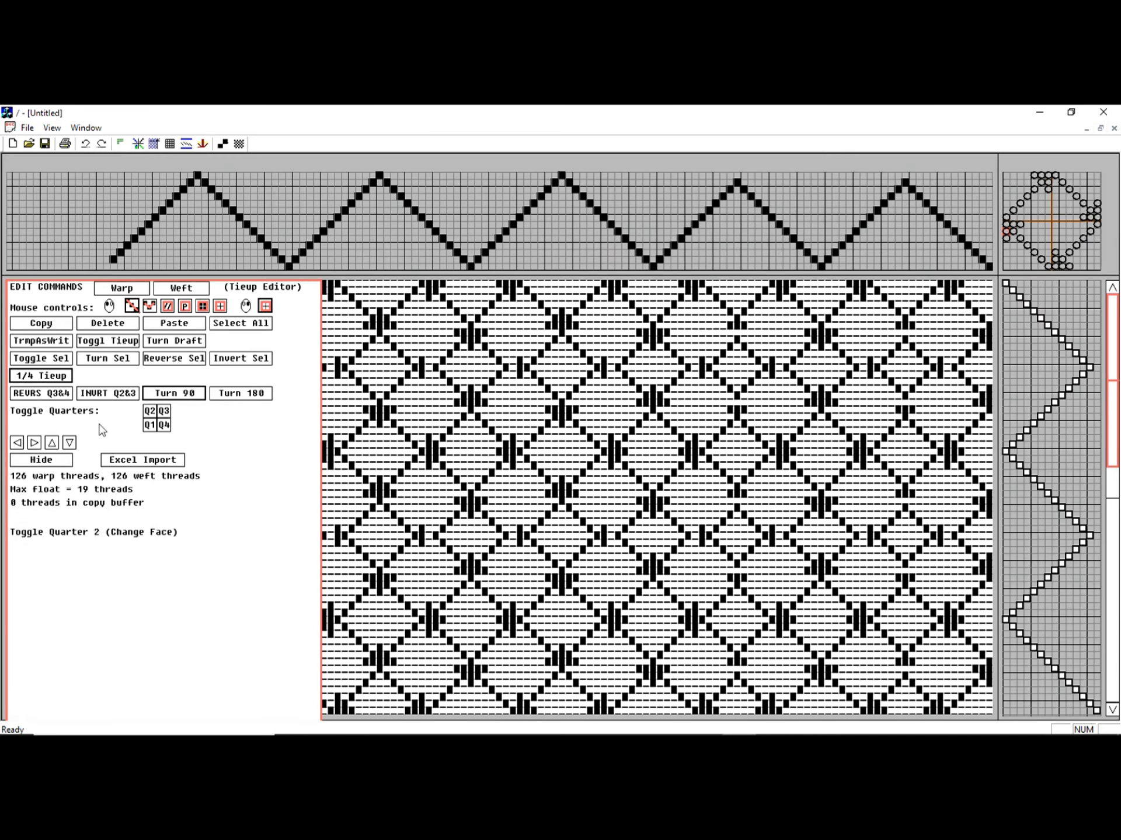
# Toggle quarters 2 and 4 of the tieup to the opposite face.
pyautogui.click(148, 412)
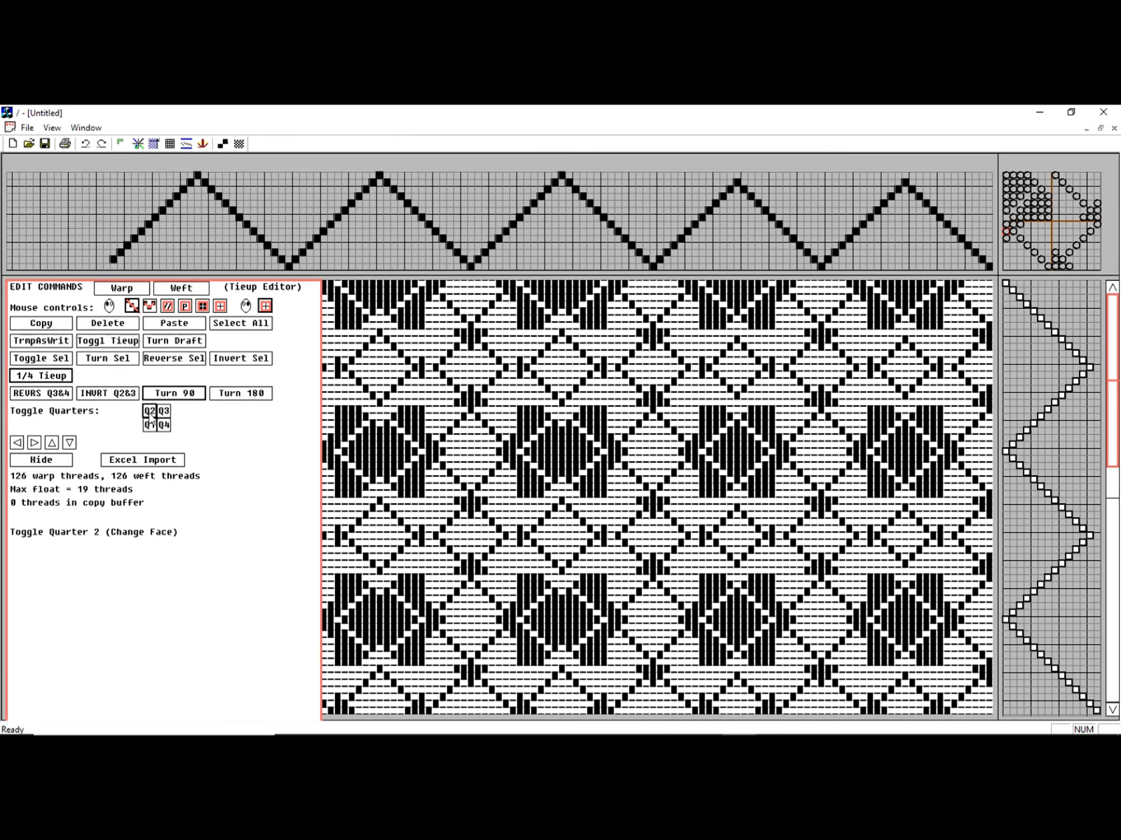
pyautogui.click(164, 425)
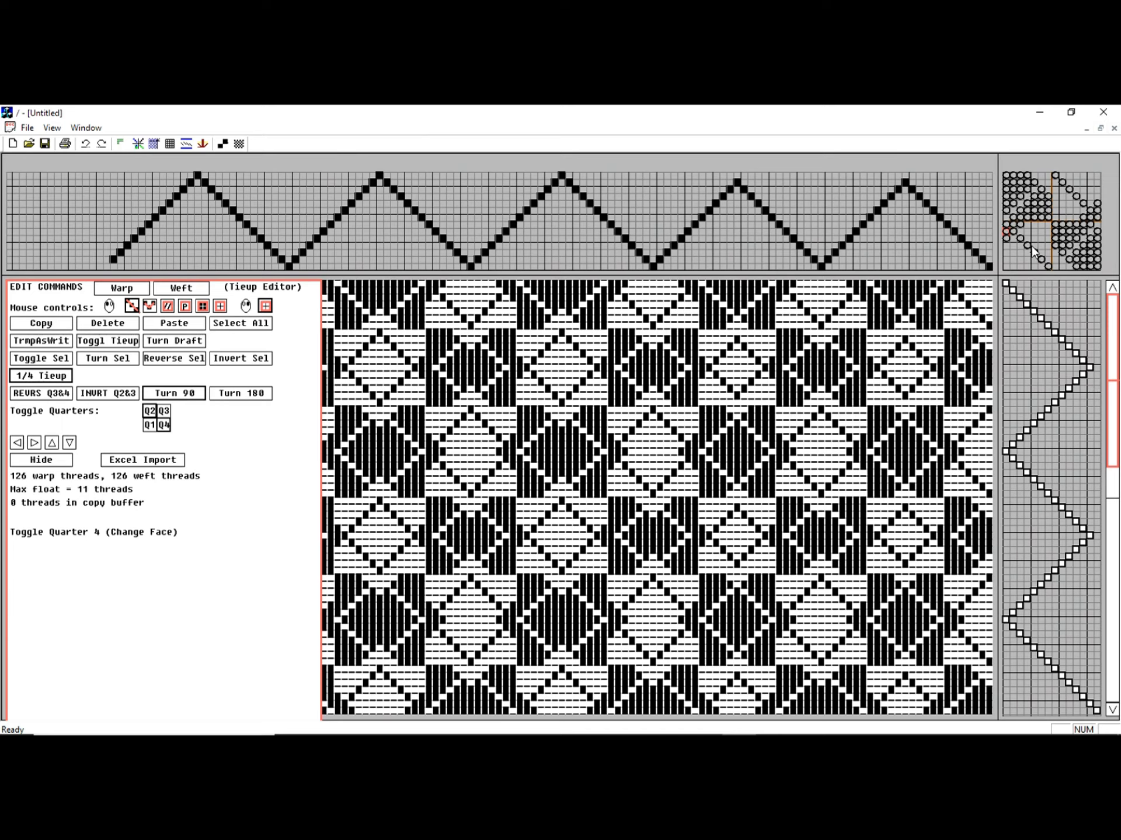
# Replace the 90-degree quarter turn with the inversion of quarters 2 and 3, and edit ties at the lower end of quarter 1's diagonal.
pyautogui.click(169, 389)
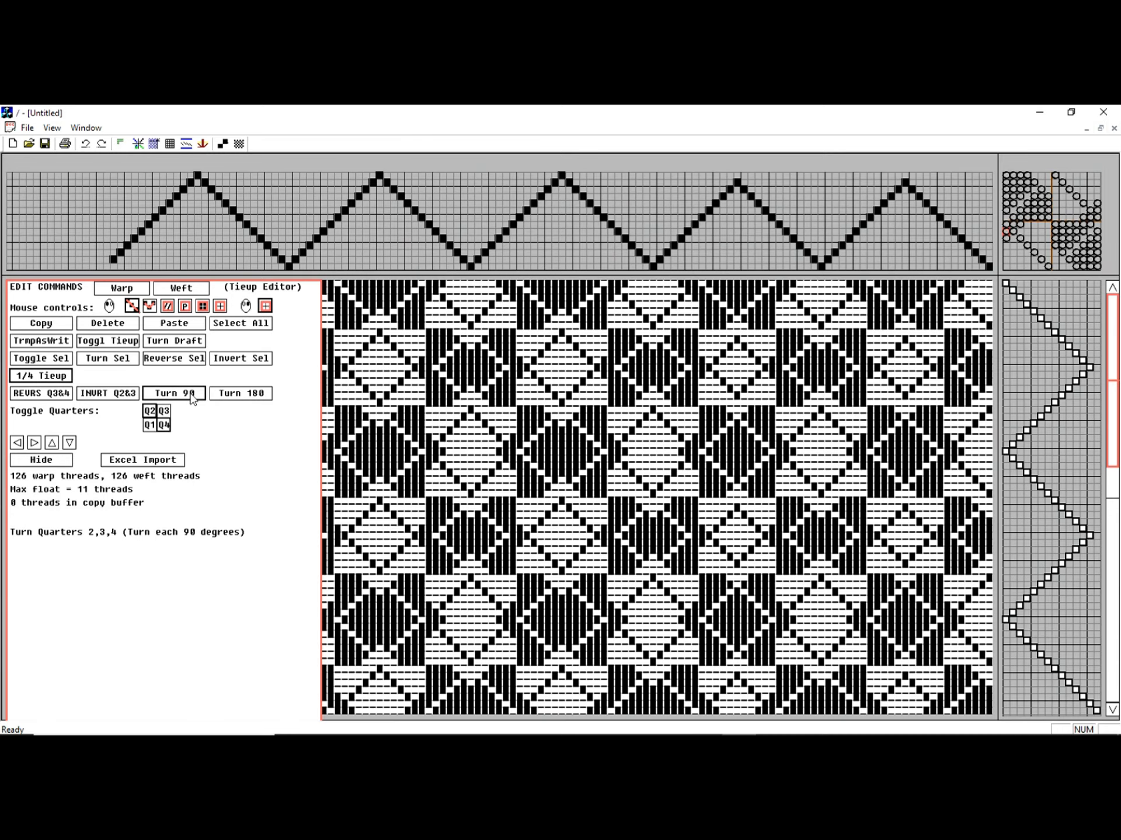
pyautogui.click(189, 394)
pyautogui.click(99, 391)
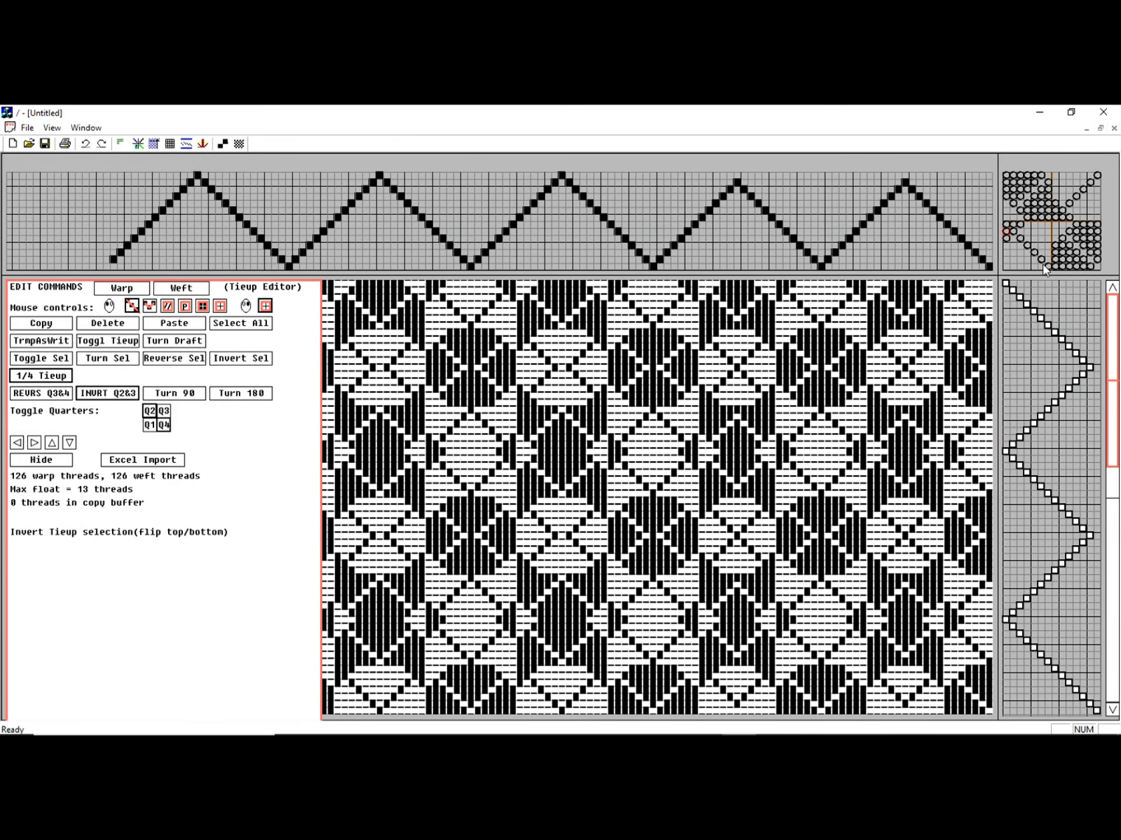
pyautogui.click(1046, 263)
pyautogui.click(1039, 259)
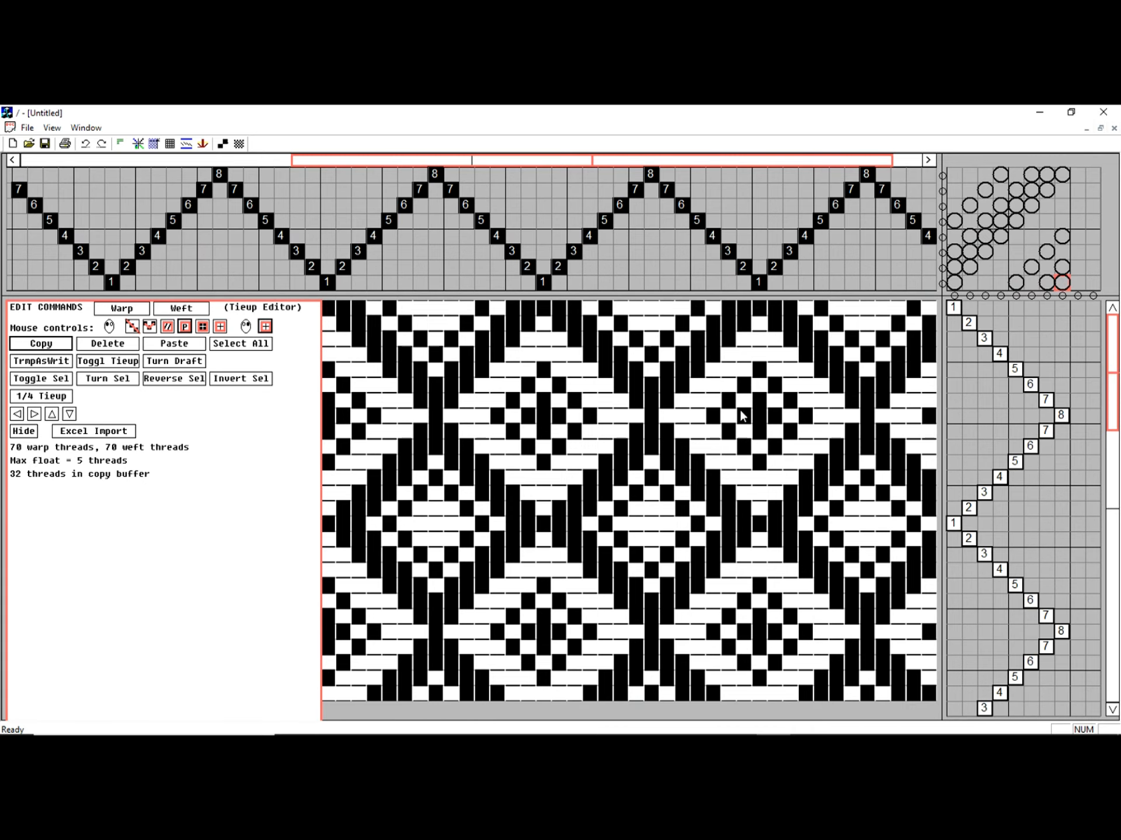
# Working from the drawdown, add and remove the tie of shaft 4 to treadle 5, and tie shafts 5 and 6 to treadle 7.
pyautogui.click(808, 376)
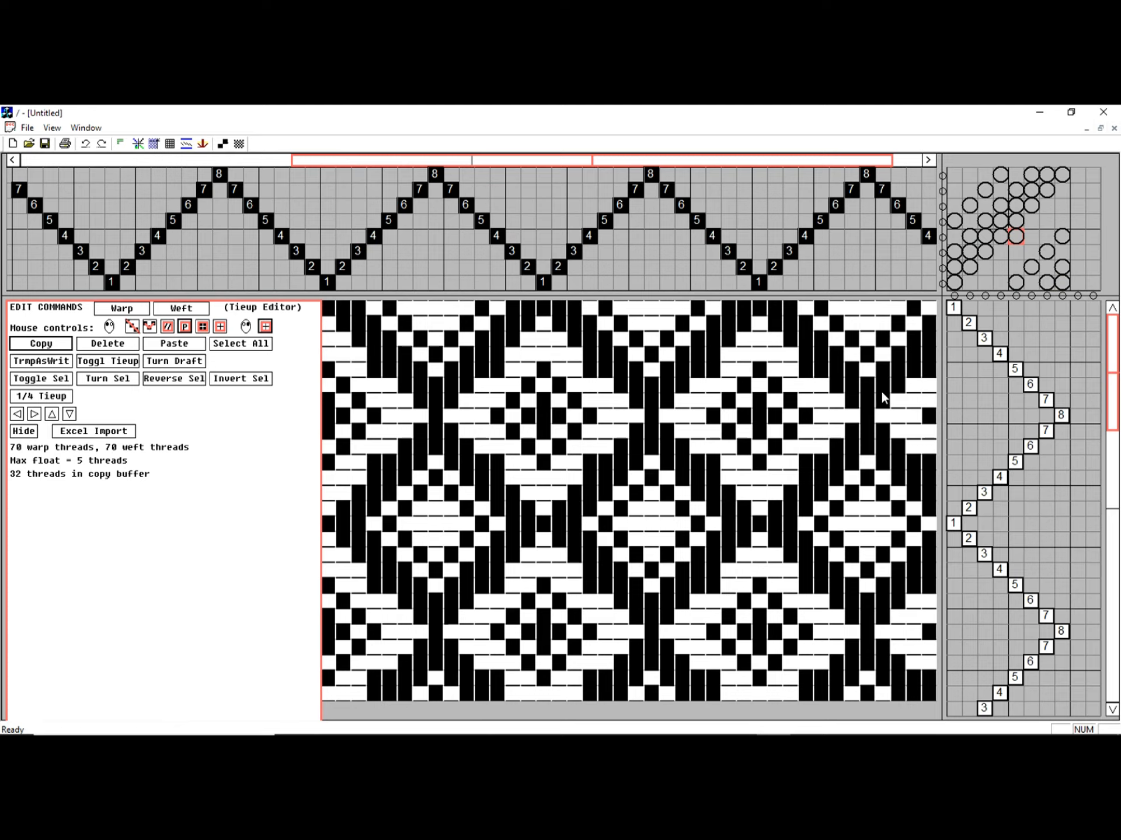
pyautogui.click(1015, 237)
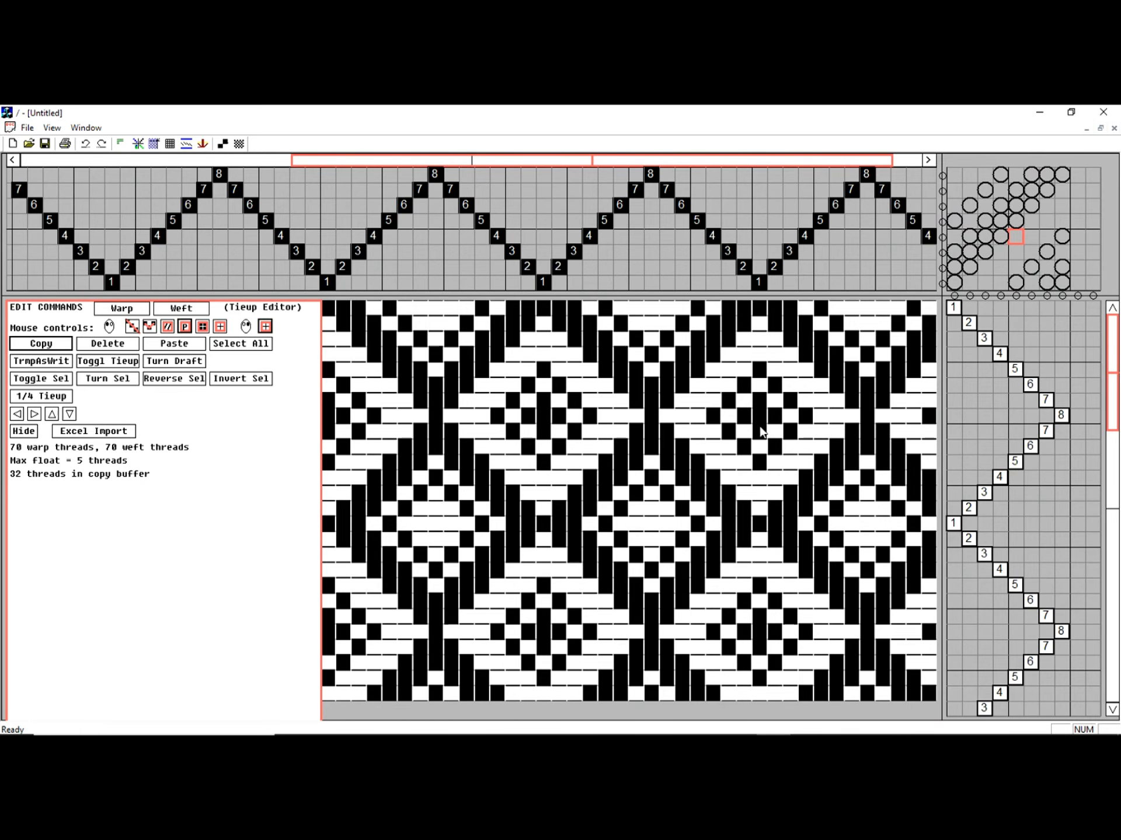
pyautogui.click(712, 415)
pyautogui.hotkey('ctrl', 'z')
pyautogui.click(698, 411)
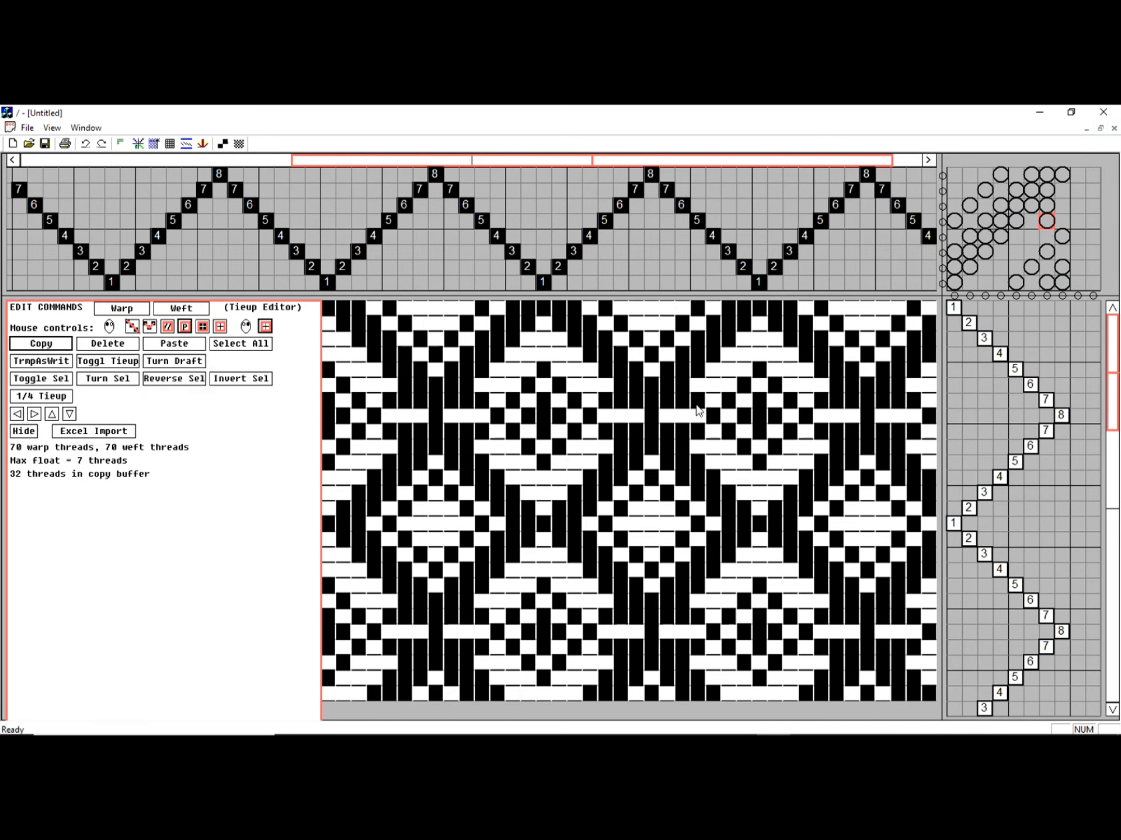